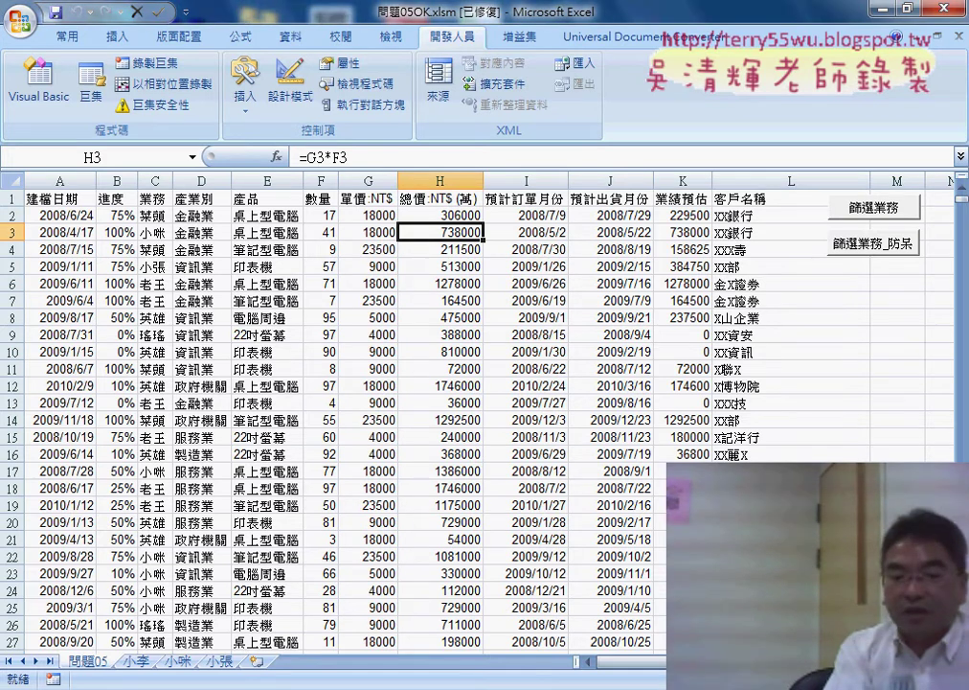
# Step: Bring up Module1's 篩選業務 code and highlight the InputBox line, 防呆1 loop and old If x = "" block
pyautogui.hotkey('alt', 'Tab')
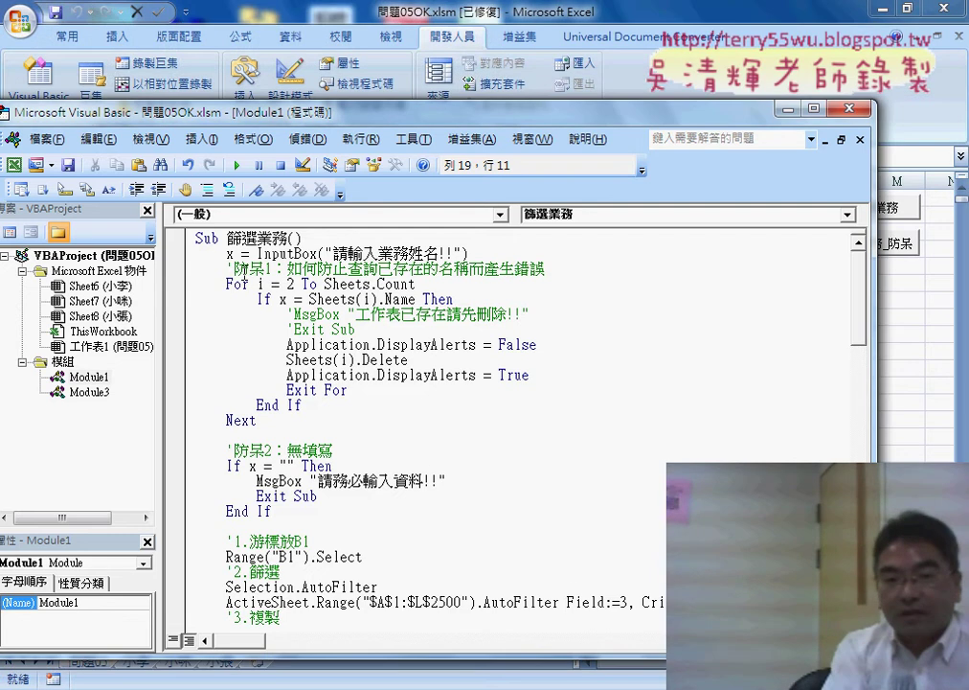
pyautogui.moveTo(226, 253); pyautogui.dragTo(487, 252)
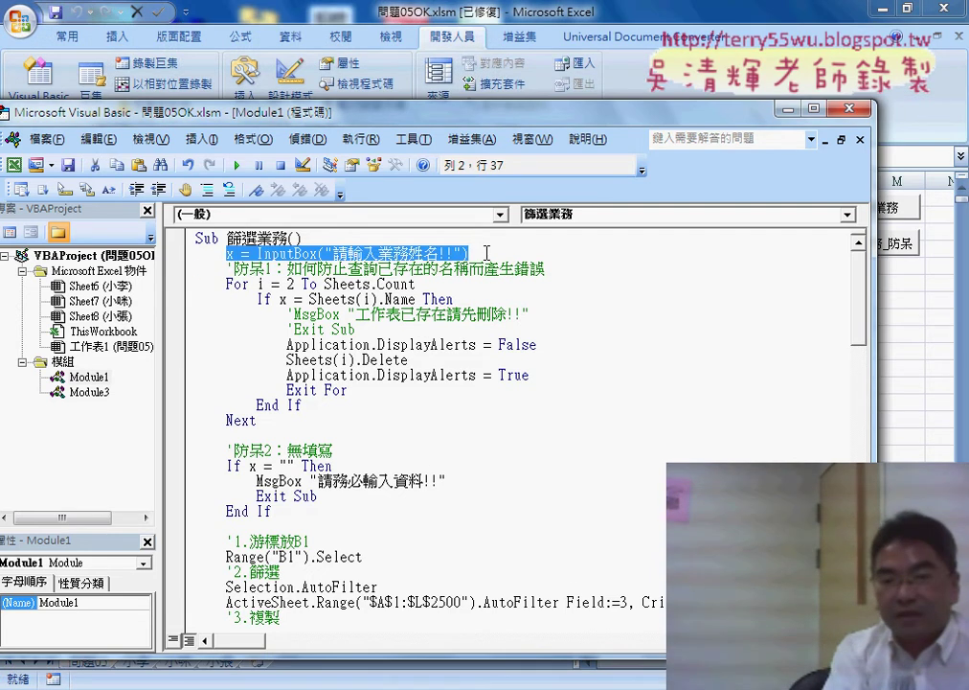
pyautogui.moveTo(266, 425); pyautogui.dragTo(174, 269)
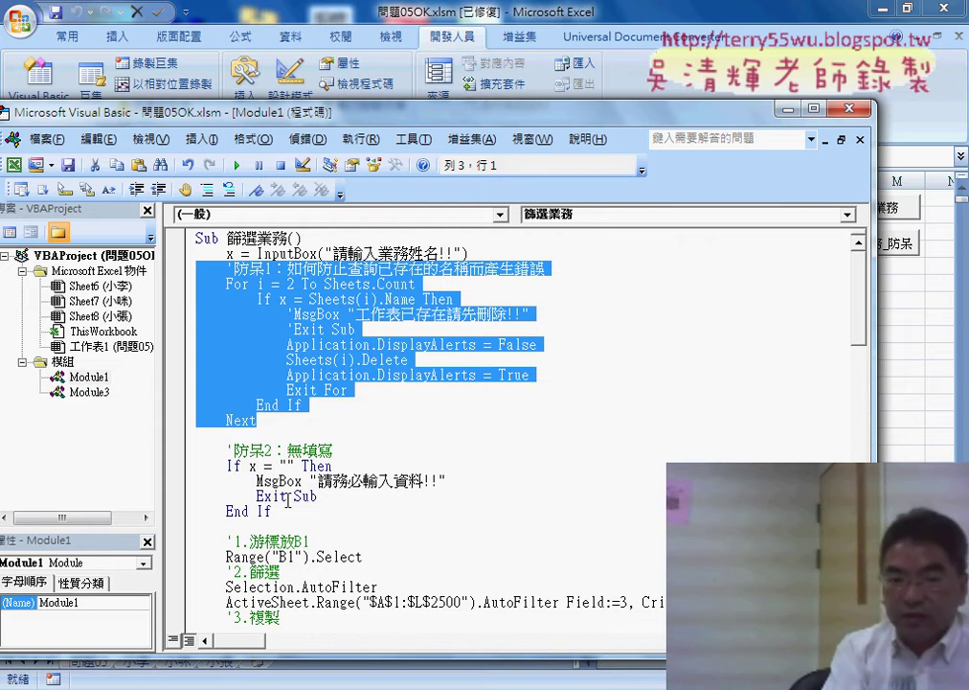
pyautogui.moveTo(276, 510); pyautogui.dragTo(184, 474)
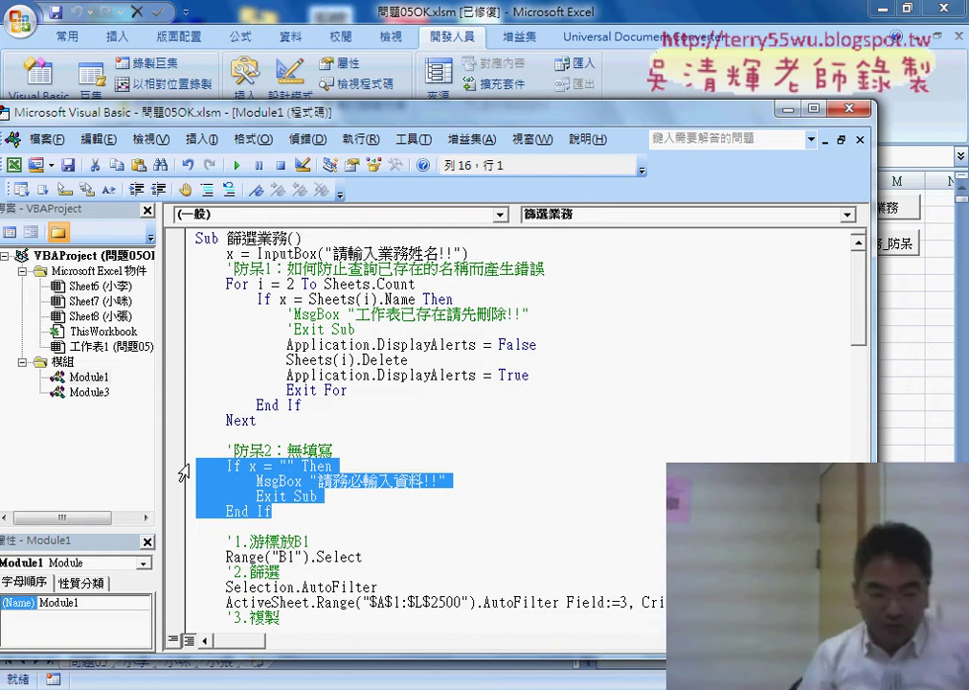
# Step: Delete the old empty-input check and start an indented line under the '防呆2 comment
pyautogui.press('Delete')
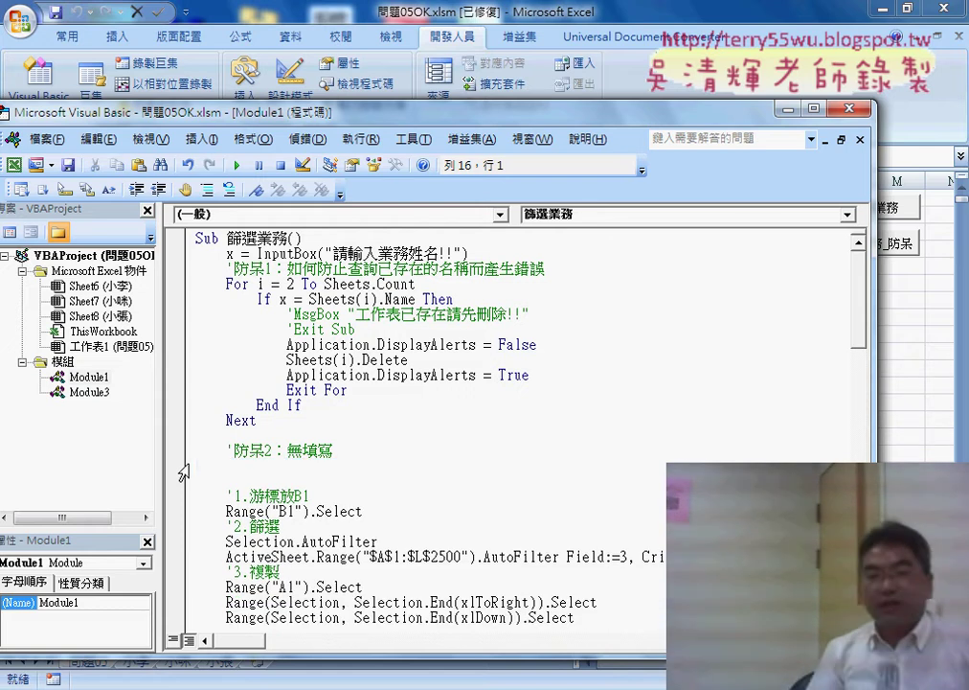
pyautogui.press('Tab')
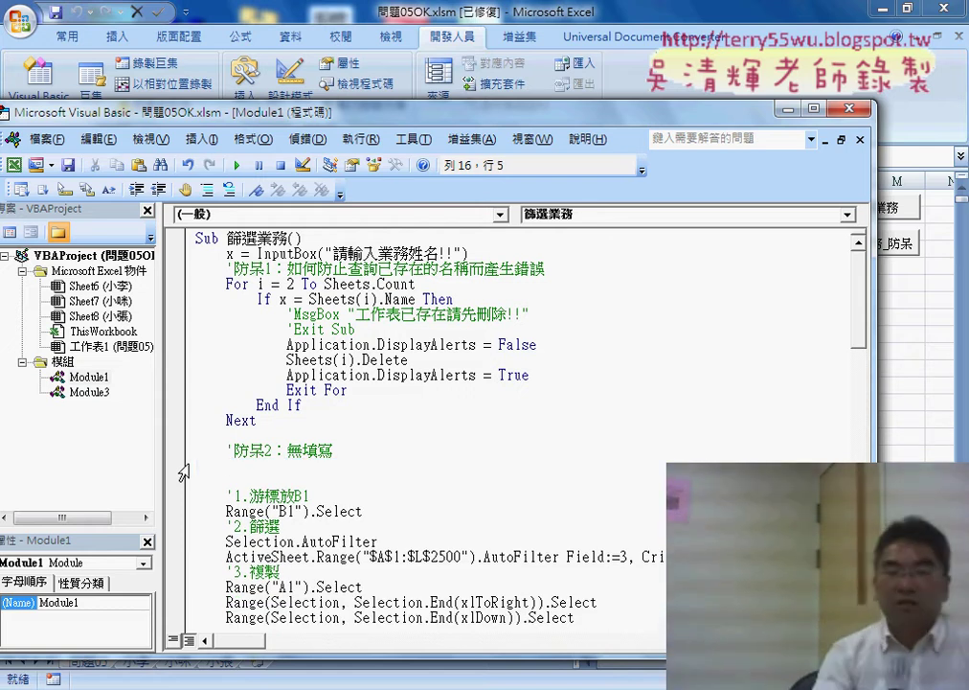
pyautogui.moveTo(332, 450); pyautogui.dragTo(219, 450)
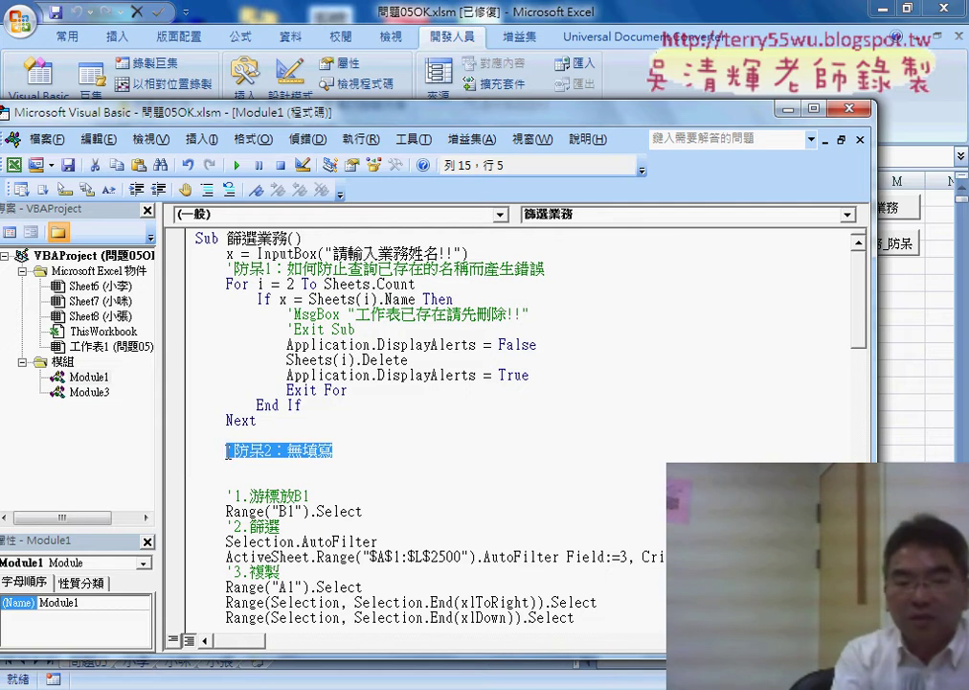
pyautogui.click(335, 468)
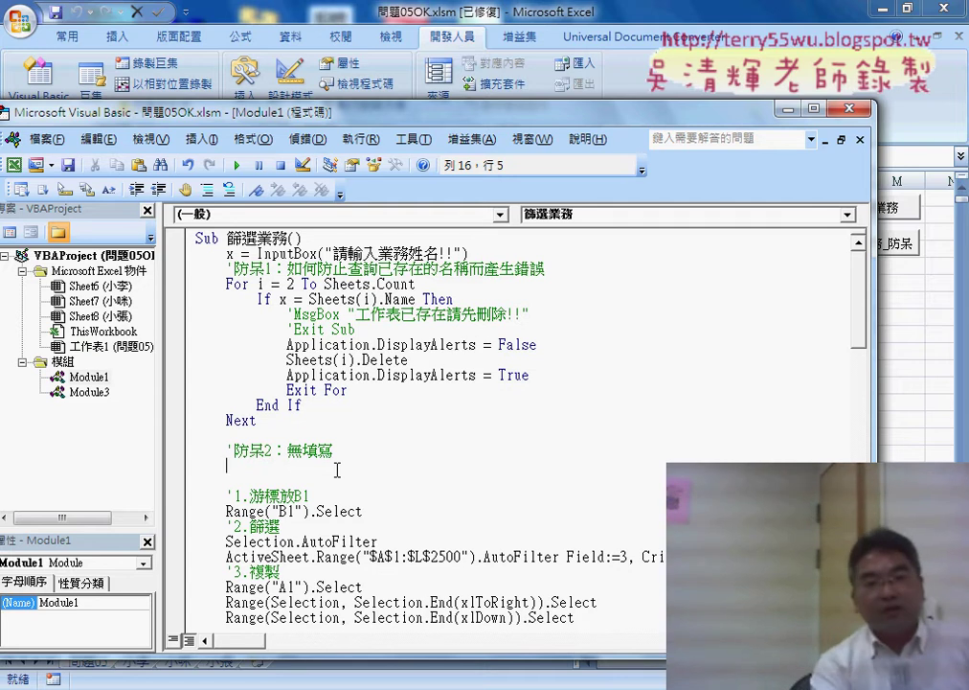
pyautogui.write('ㄎ')
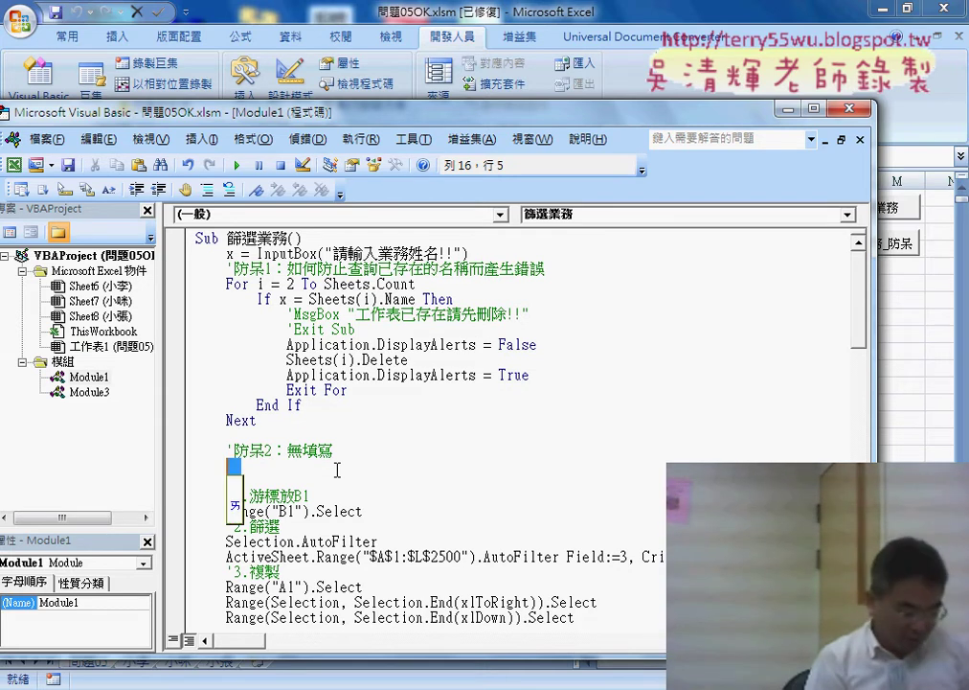
pyautogui.press('BackSpace')
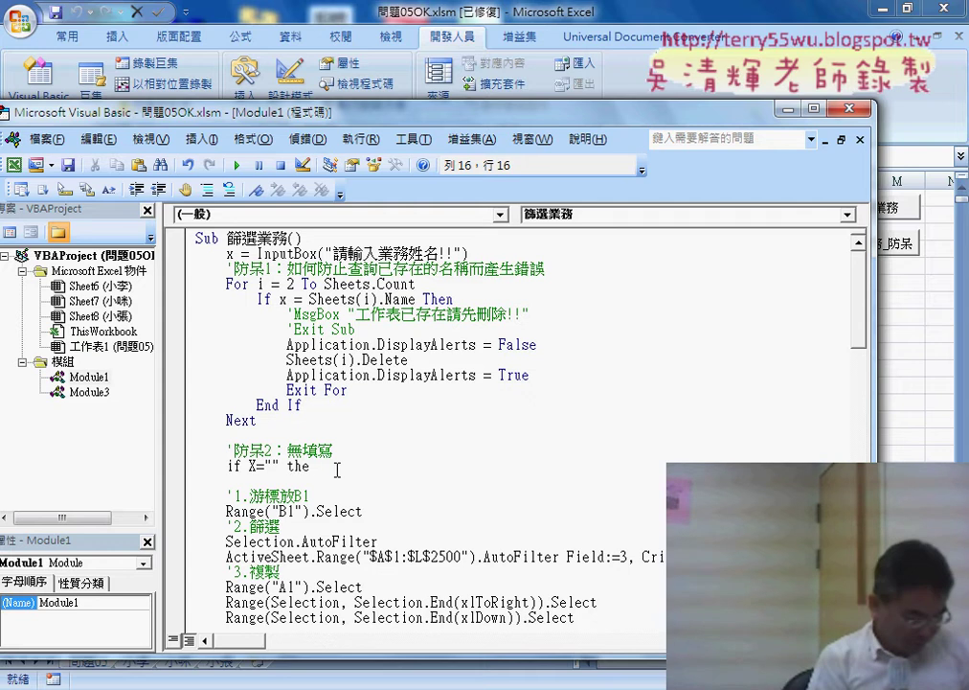
# Step: Write If X = "" Then and End If, leaving an indented blank line inside the block
pyautogui.press('Return')
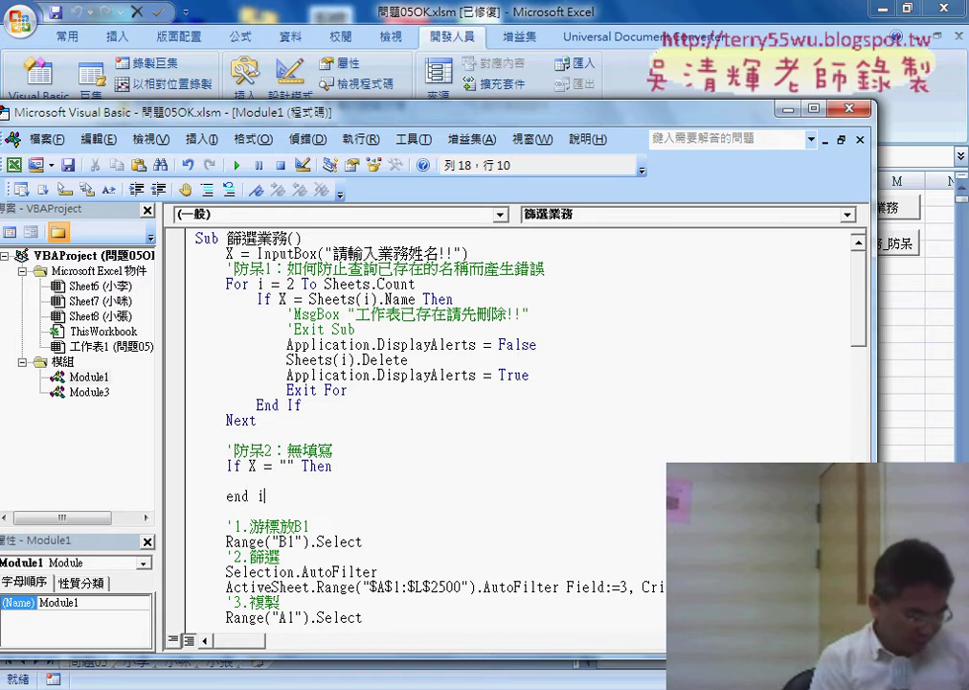
pyautogui.write('f')
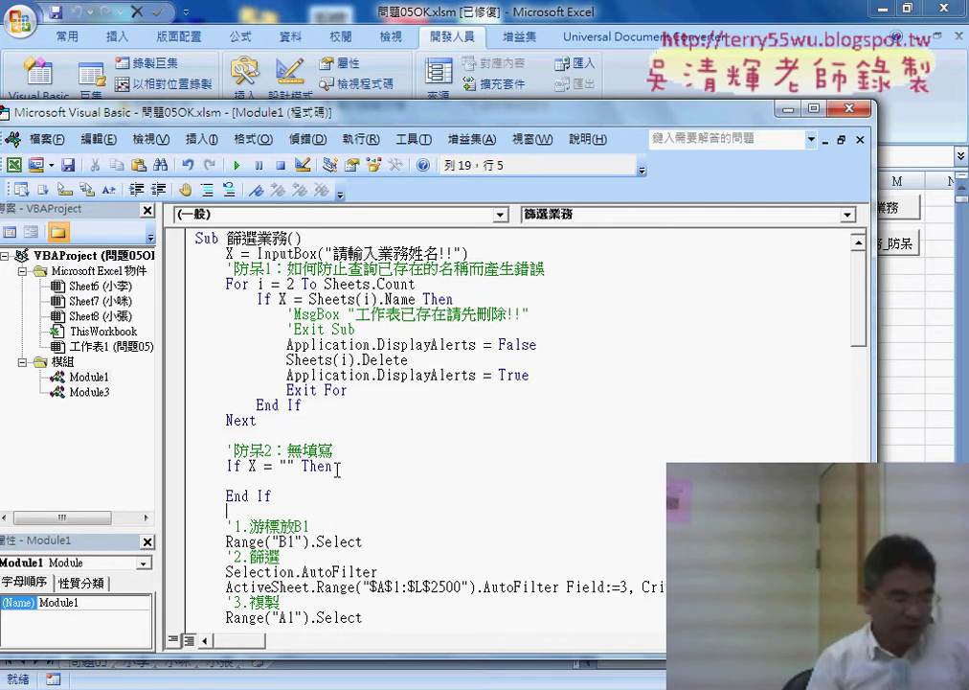
pyautogui.moveTo(249, 466); pyautogui.dragTo(295, 466)
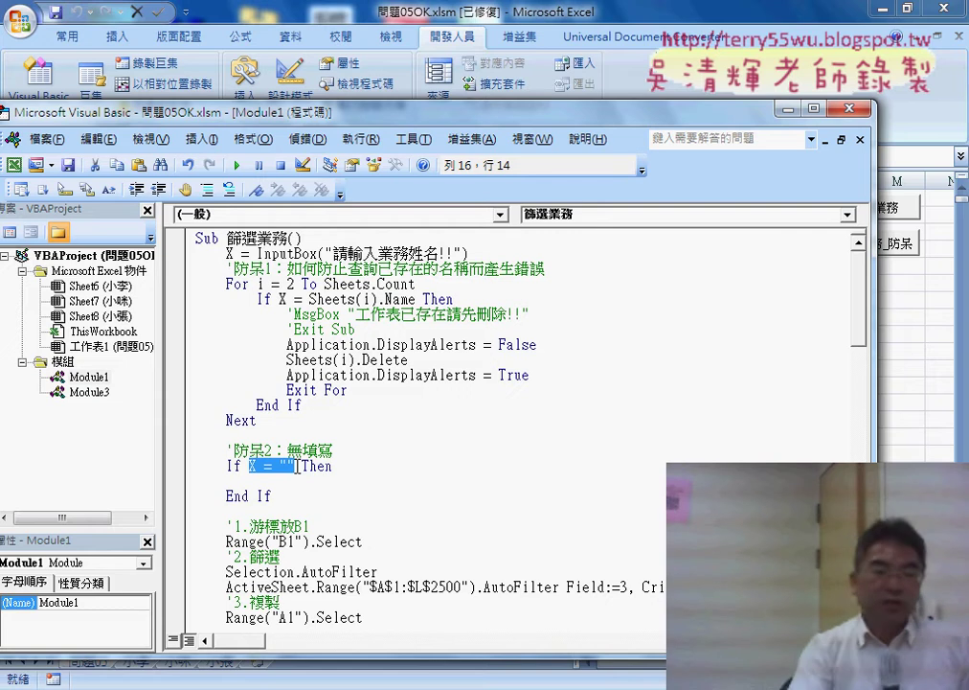
pyautogui.click(294, 476)
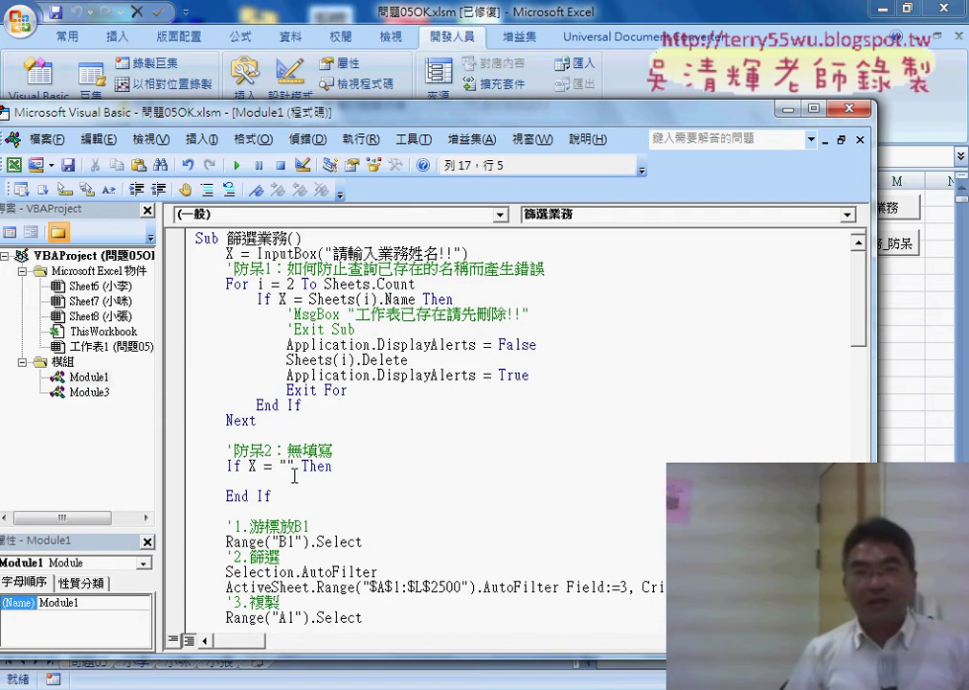
pyautogui.press('Tab')
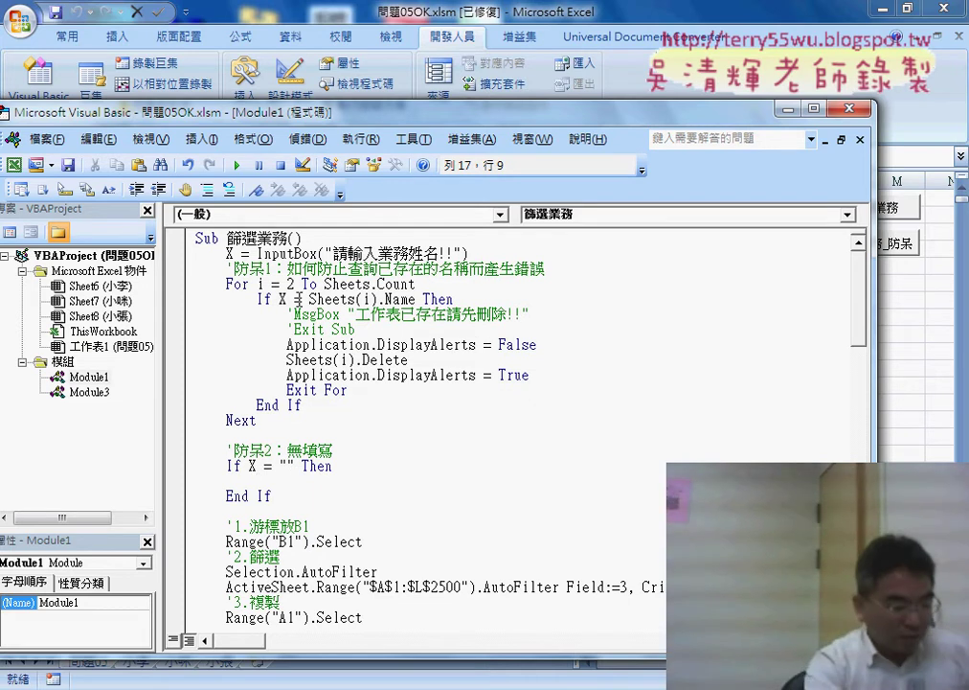
pyautogui.moveTo(258, 253); pyautogui.dragTo(319, 254)
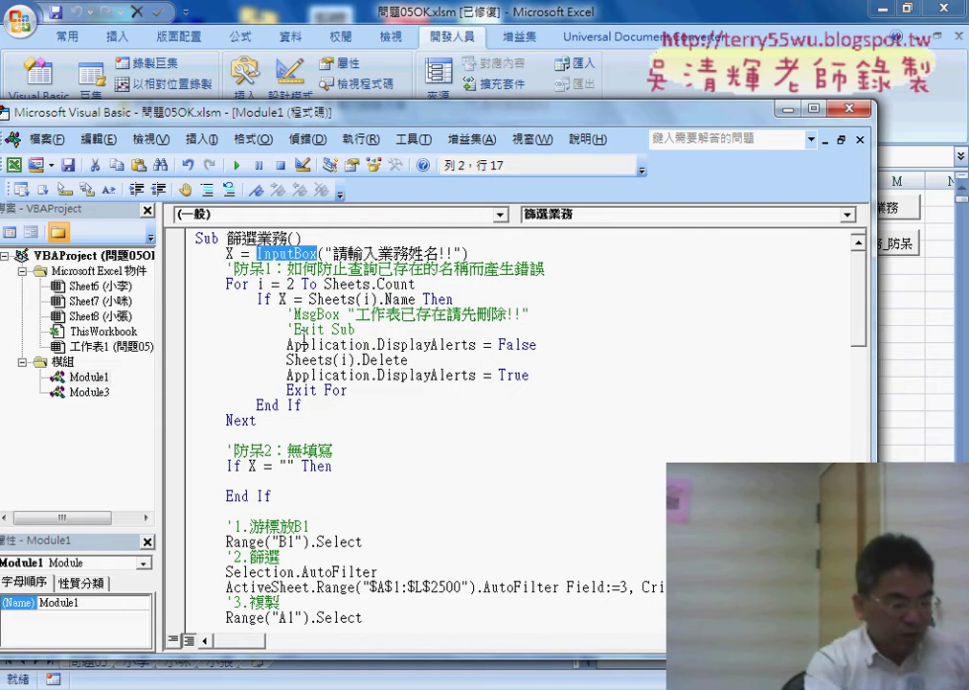
pyautogui.click(257, 481)
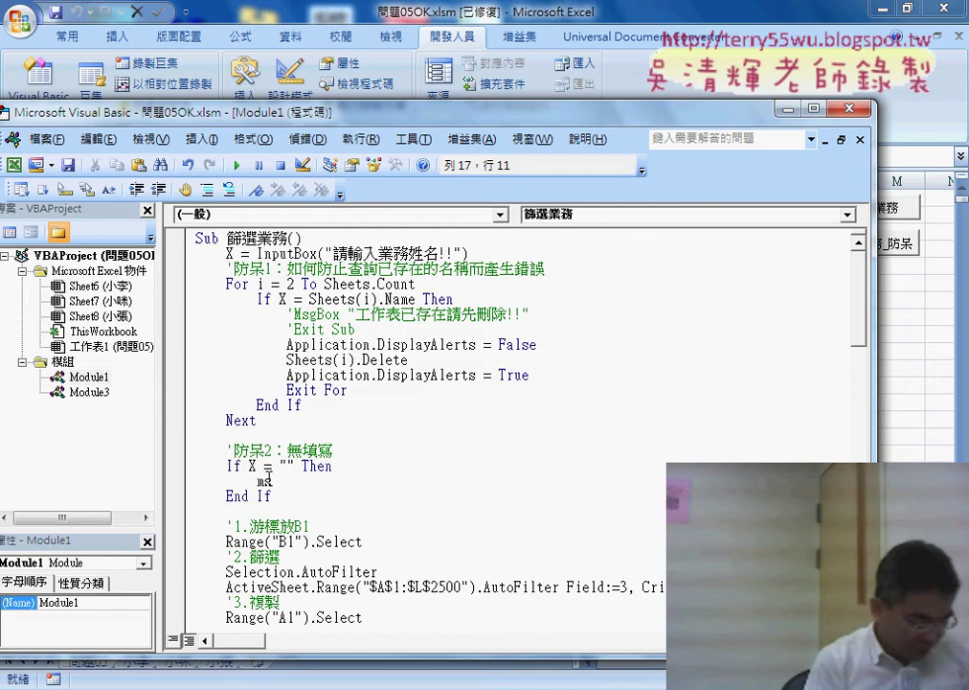
# Step: Add MsgBox "請輸入資料!!" inside the empty-input If block, fixing the typos
pyautogui.write('bbox')
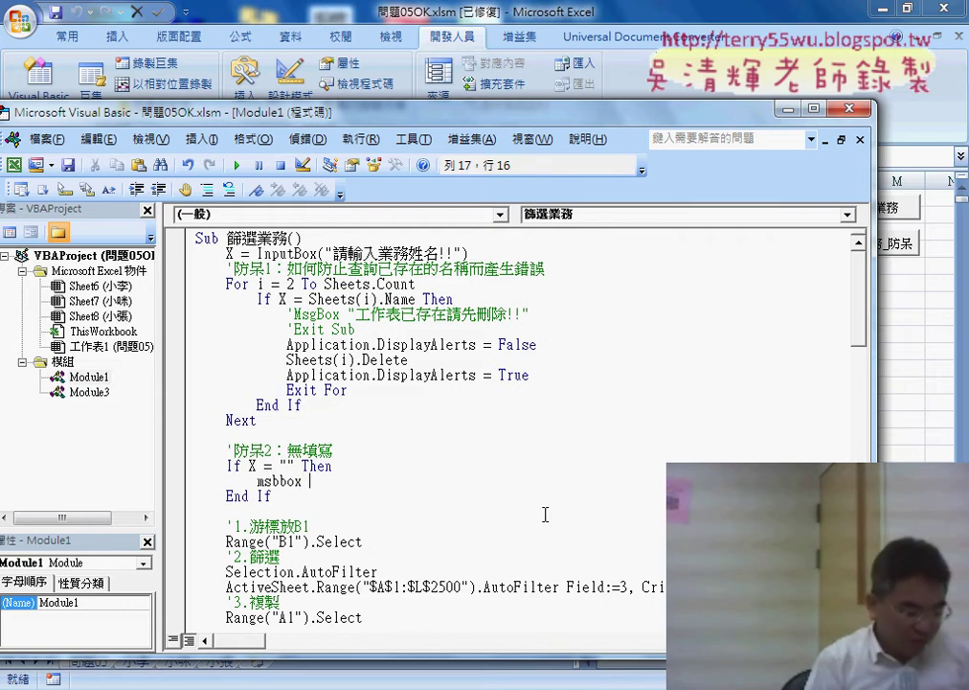
pyautogui.write(' "')
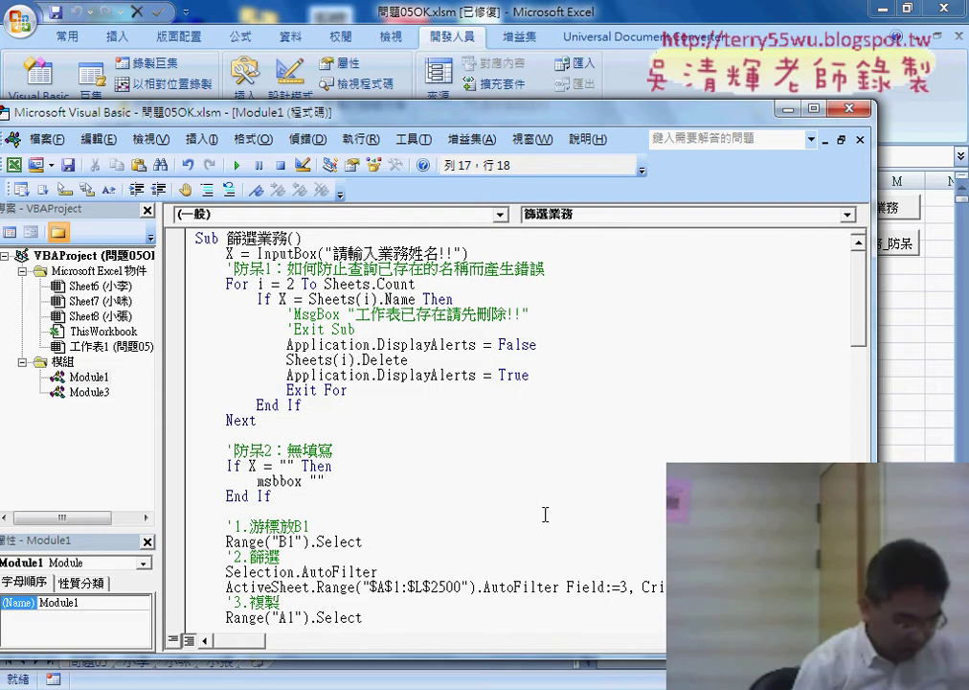
pyautogui.press('Left')
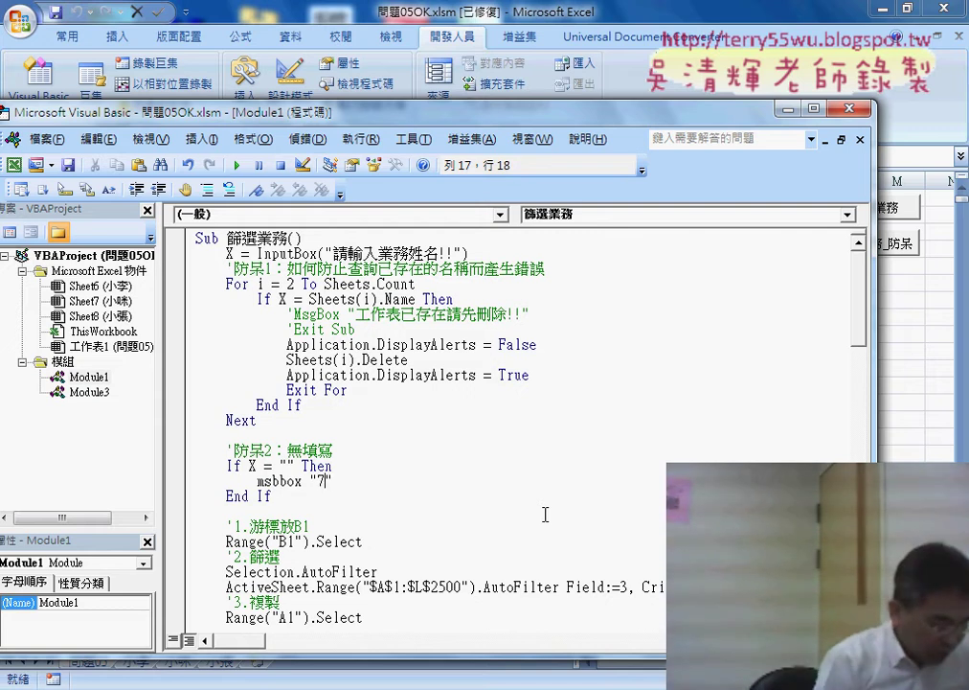
pyautogui.press('BackSpace')
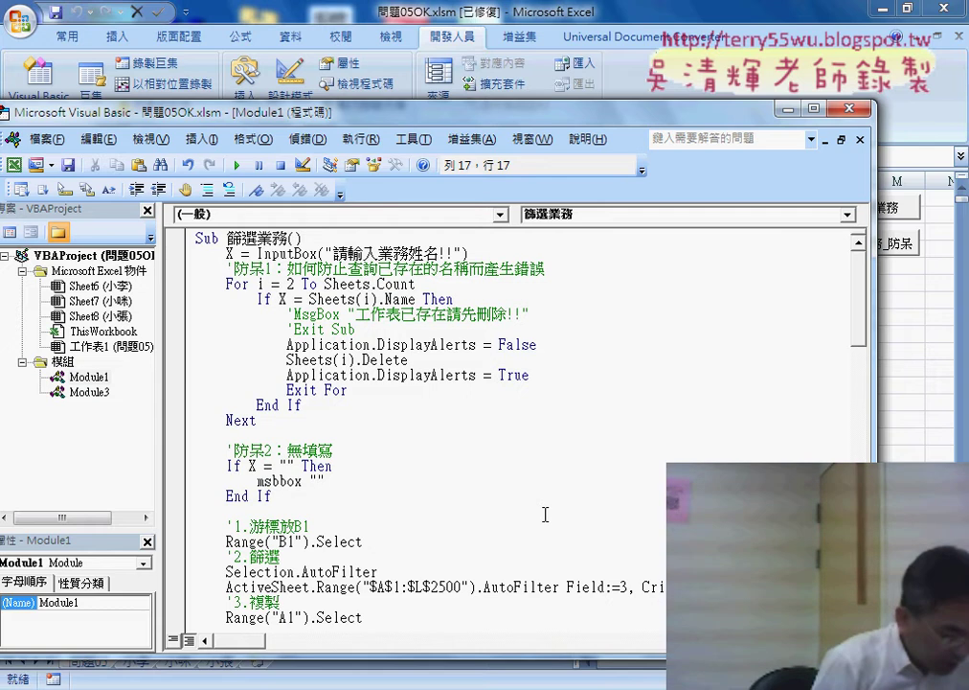
pyautogui.press('Left')
pyautogui.hotkey('shift', 'Left')
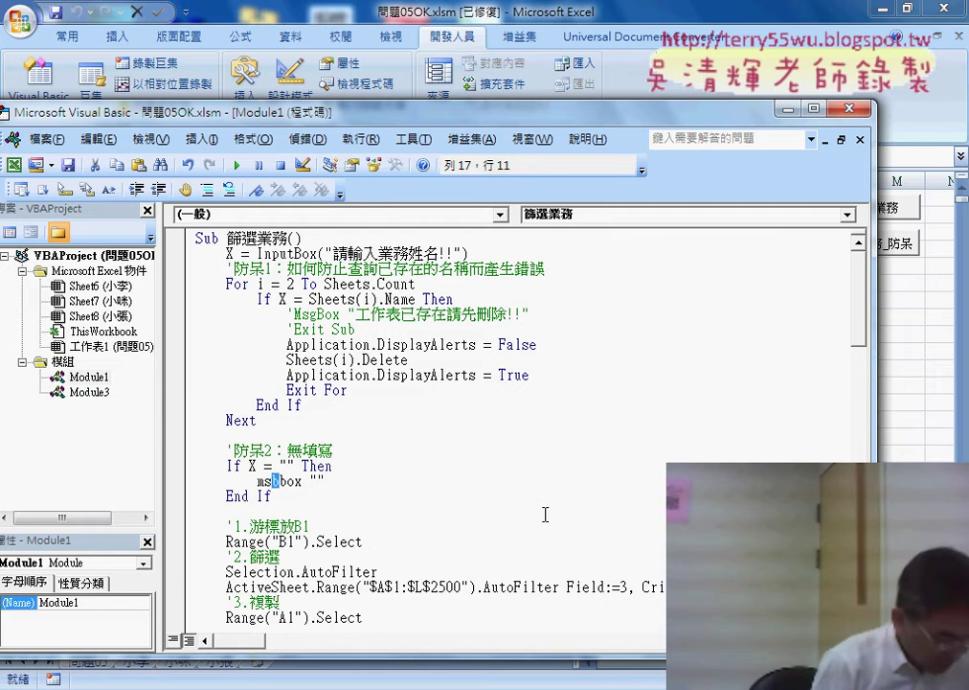
pyautogui.write('g')
pyautogui.press('shift')
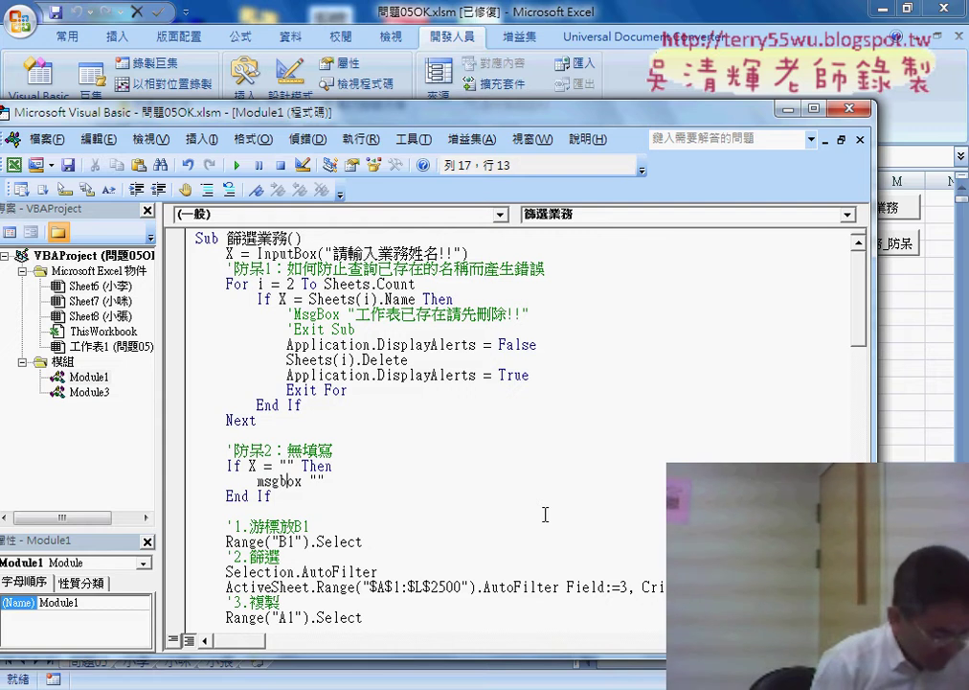
pyautogui.write('請輸入')
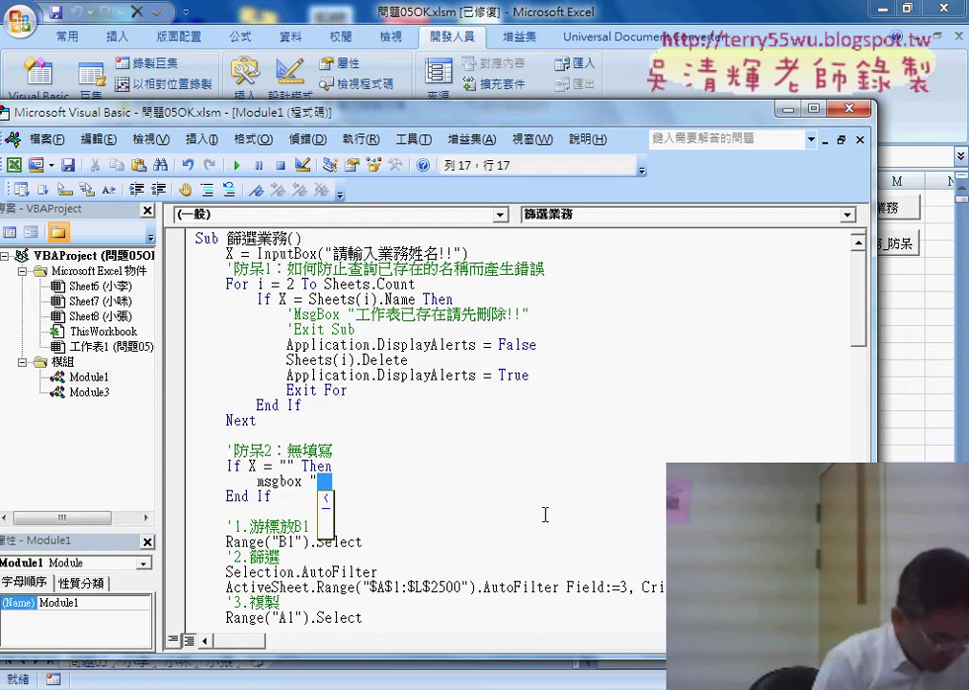
pyautogui.write('資')
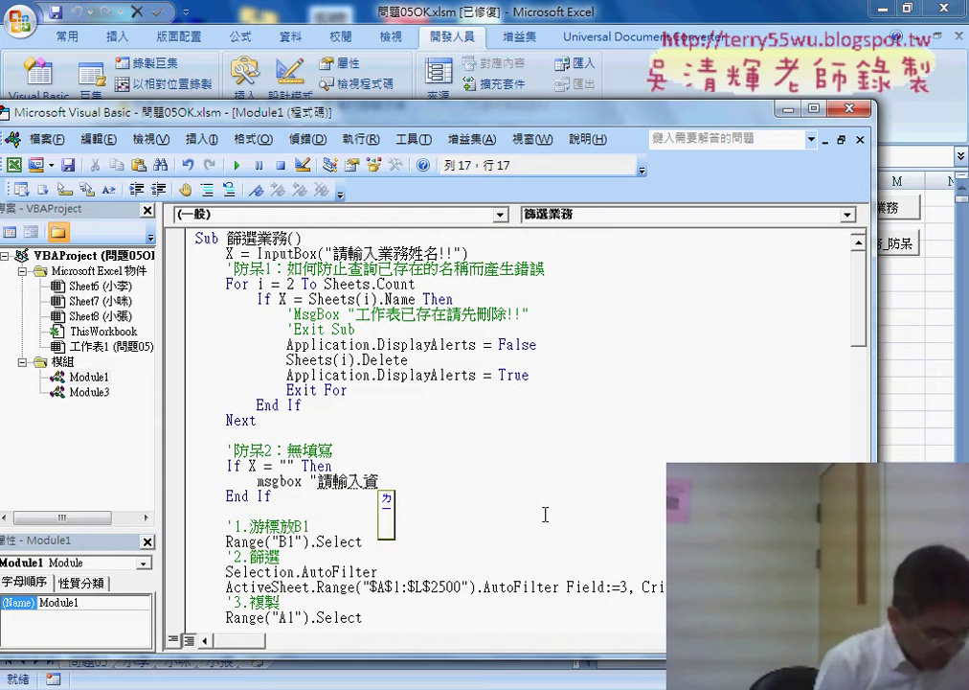
pyautogui.write('料!!"')
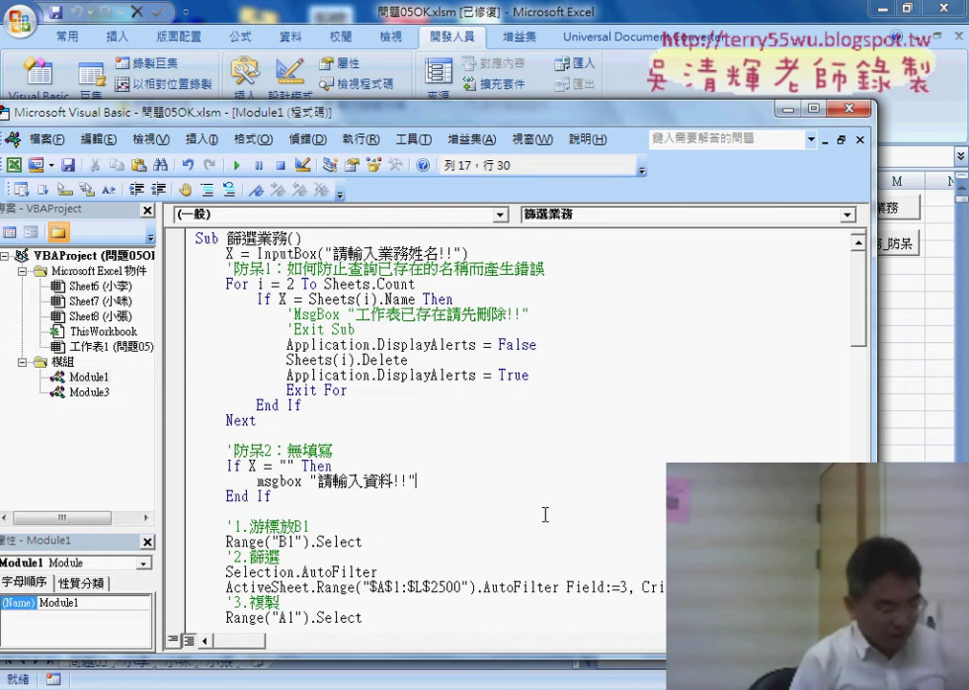
pyautogui.press('Return')
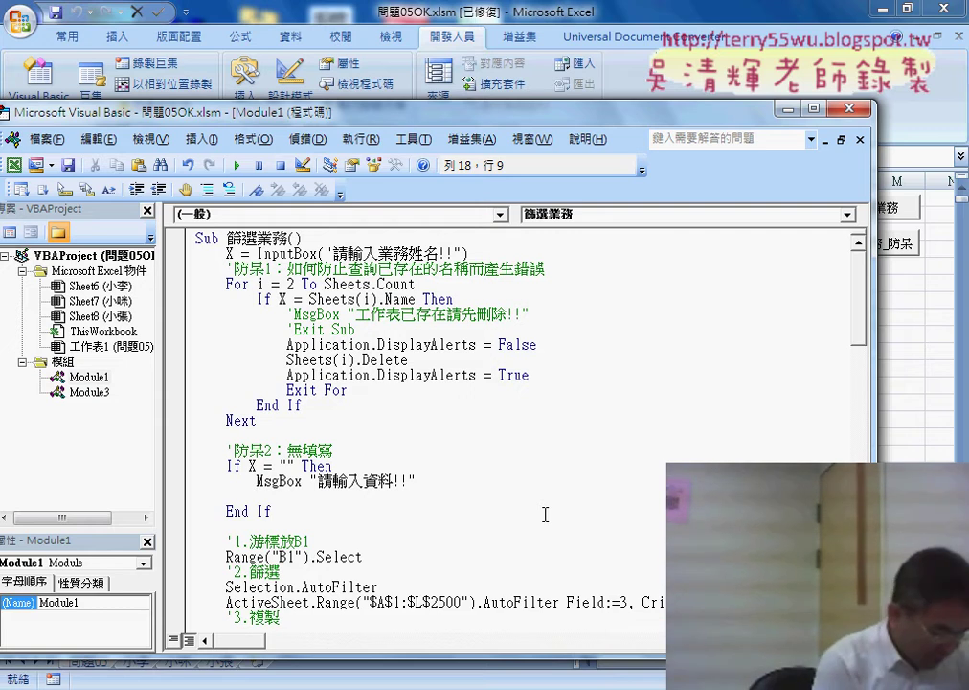
# Step: Add Exit Sub after the MsgBox and compare it with the Exit For statement
pyautogui.write('exit s')
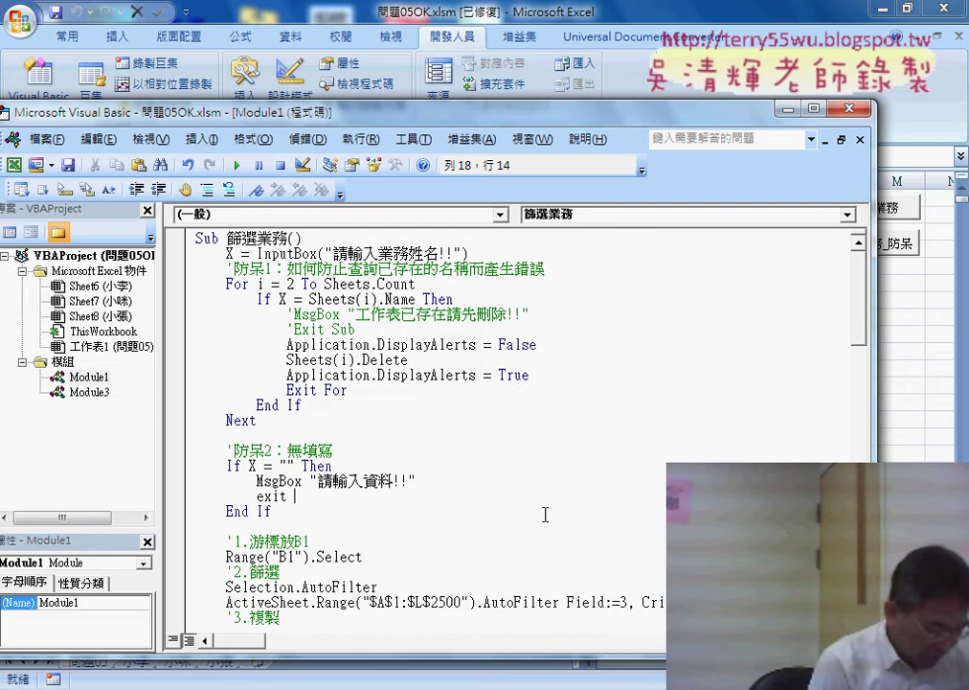
pyautogui.write('u')
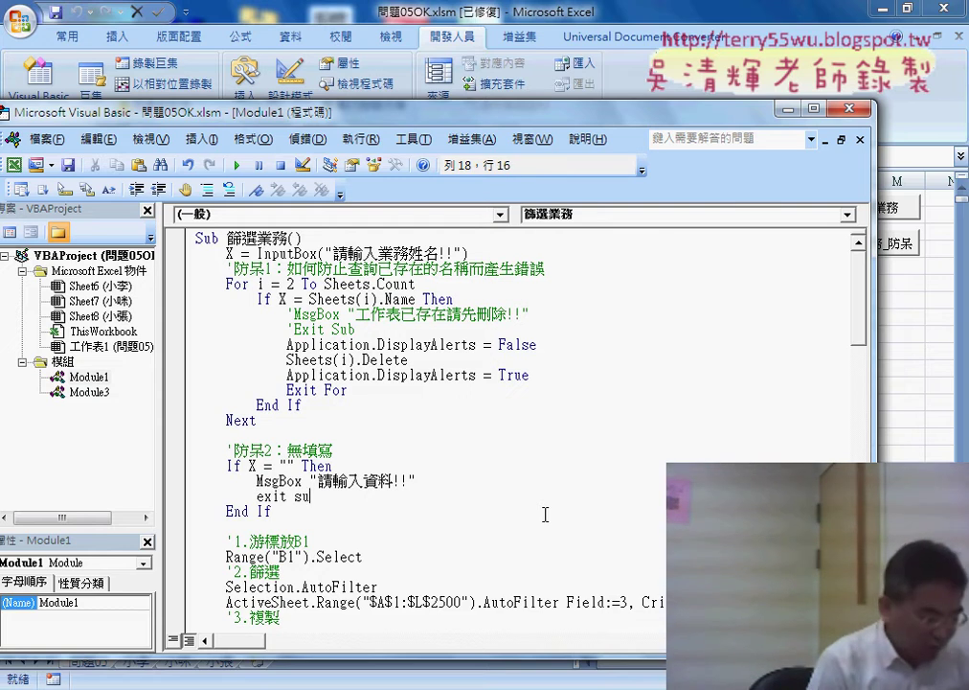
pyautogui.write('b')
pyautogui.click(513, 579)
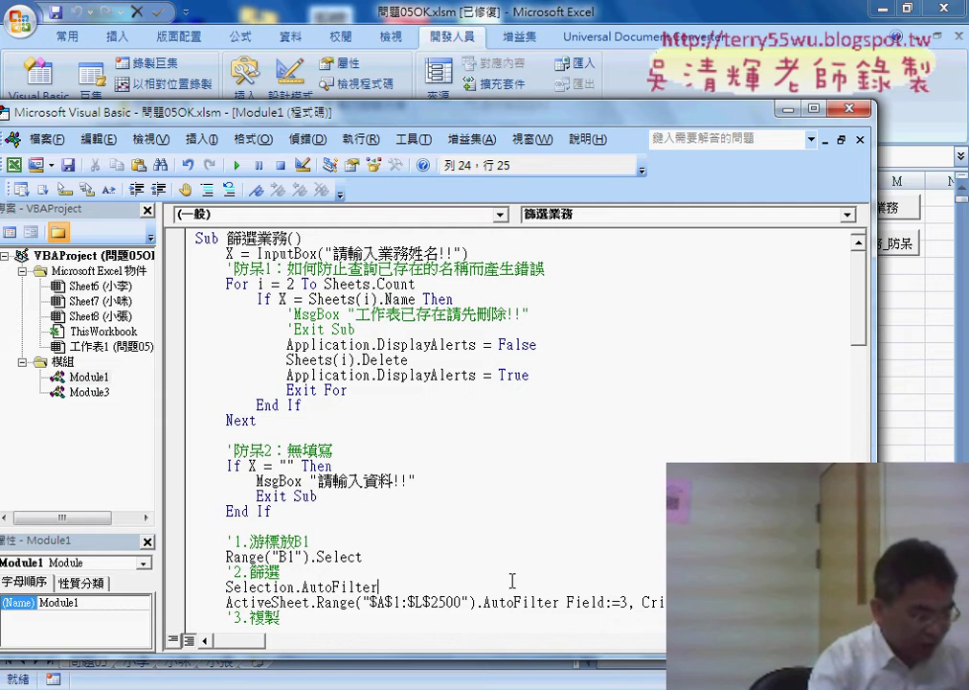
pyautogui.moveTo(347, 390); pyautogui.dragTo(312, 390)
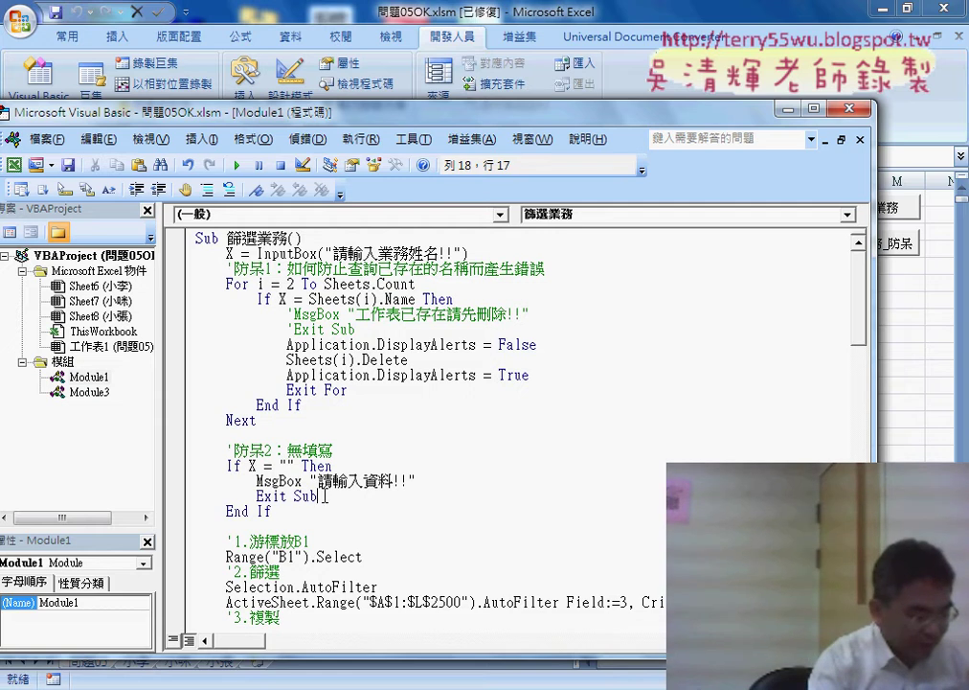
pyautogui.moveTo(318, 496); pyautogui.dragTo(255, 496)
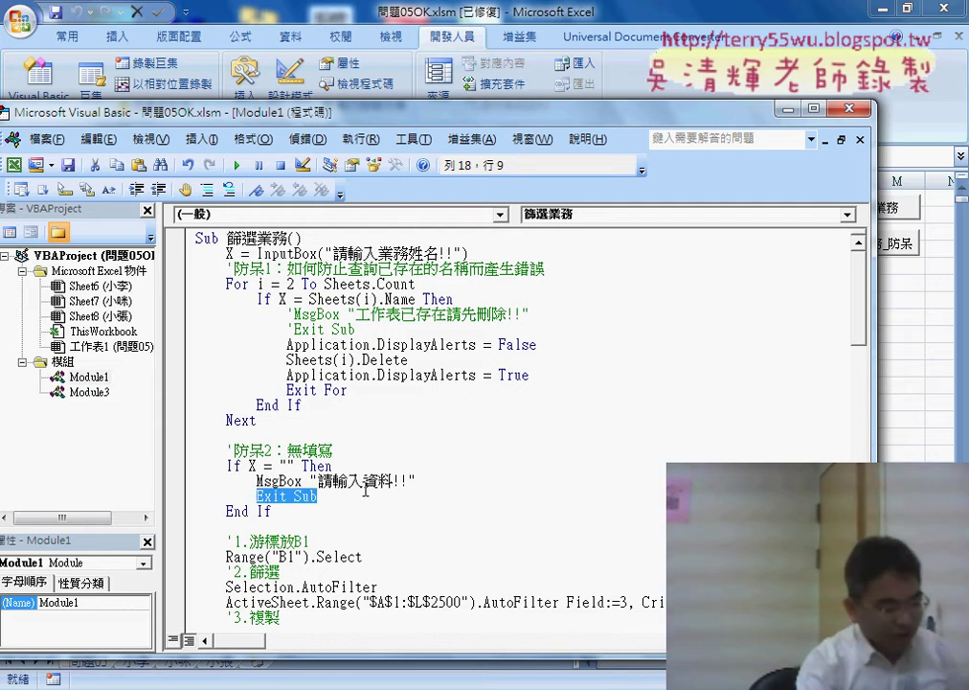
pyautogui.scroll(-1, 381, 442)
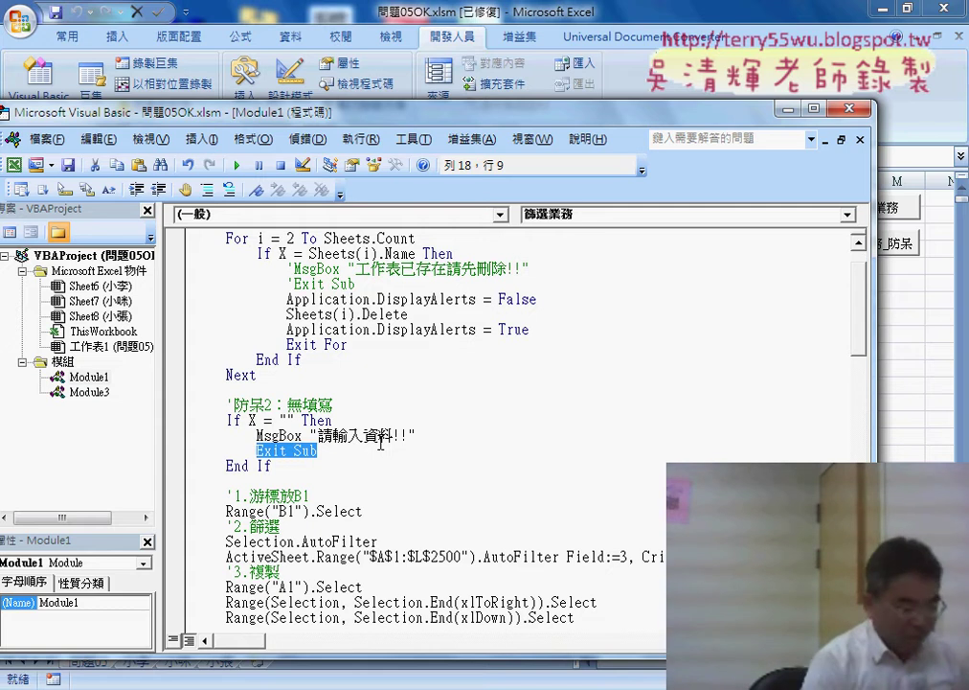
pyautogui.moveTo(219, 236); pyautogui.dragTo(224, 374)
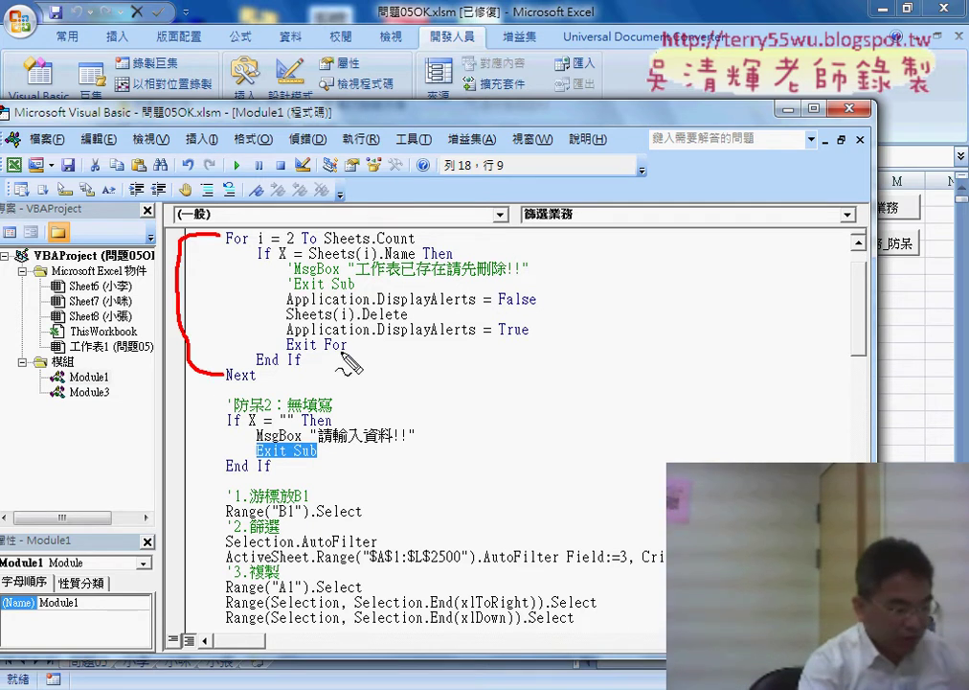
pyautogui.moveTo(345, 337); pyautogui.dragTo(349, 351)
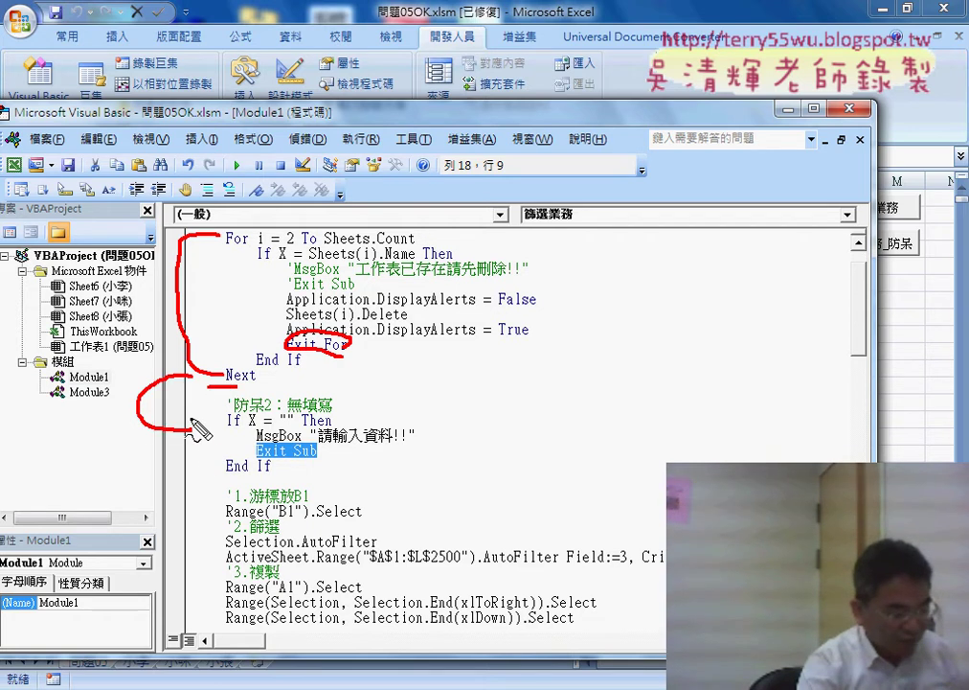
pyautogui.moveTo(213, 388); pyautogui.dragTo(206, 439)
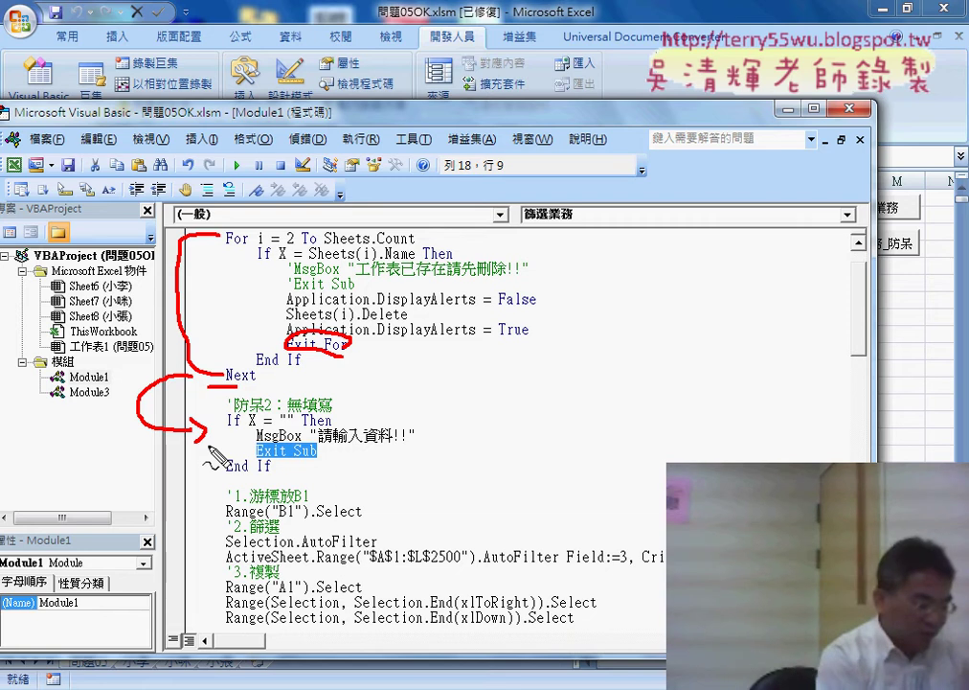
pyautogui.press('Escape')
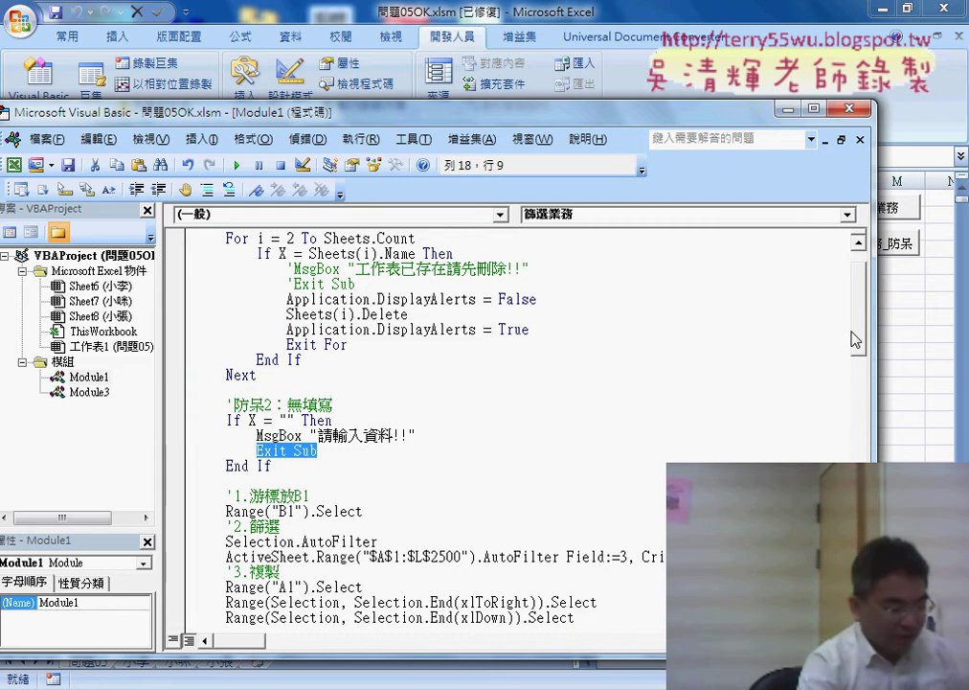
pyautogui.scroll(-11, 431, 383)
pyautogui.click(286, 375)
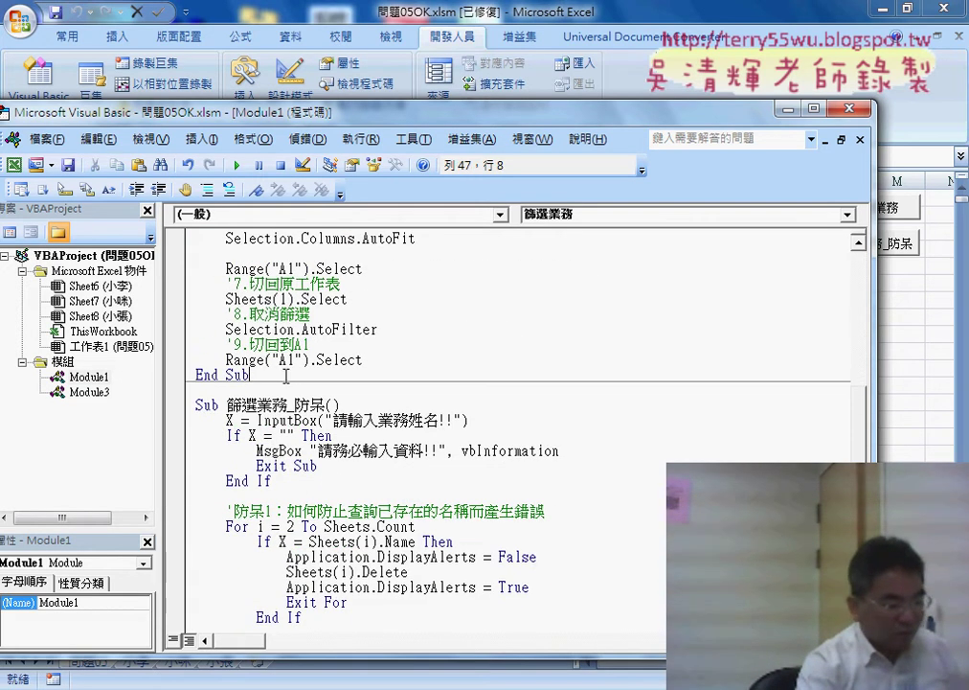
pyautogui.moveTo(285, 376); pyautogui.dragTo(196, 377)
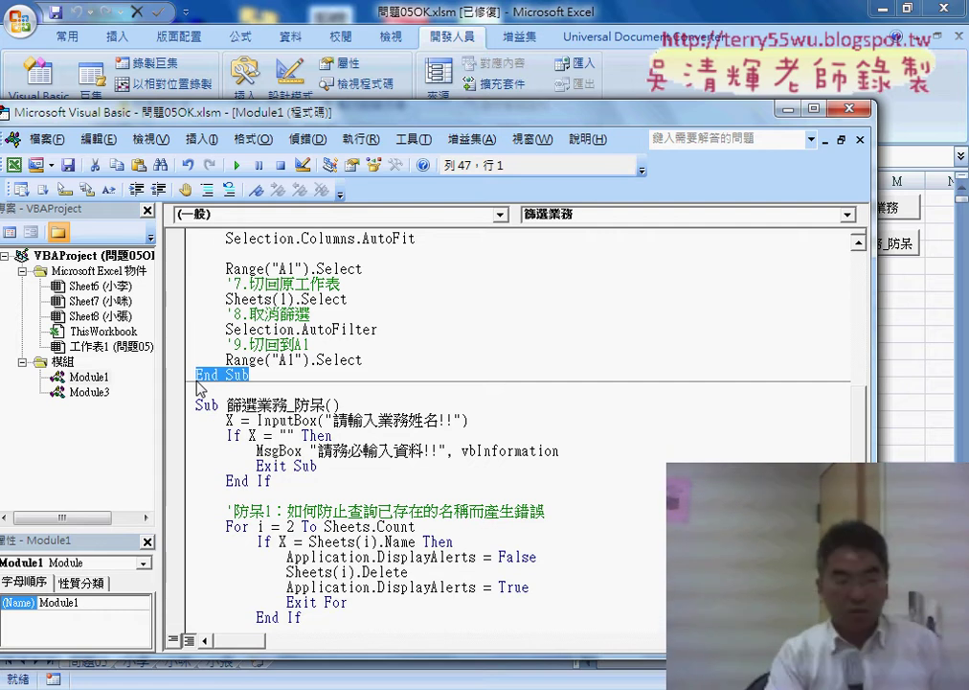
pyautogui.scroll(2, 220, 383)
pyautogui.scroll(2, 249, 382)
# Step: Set a breakpoint on the If X = "" Then line only
pyautogui.scroll(3, 275, 379)
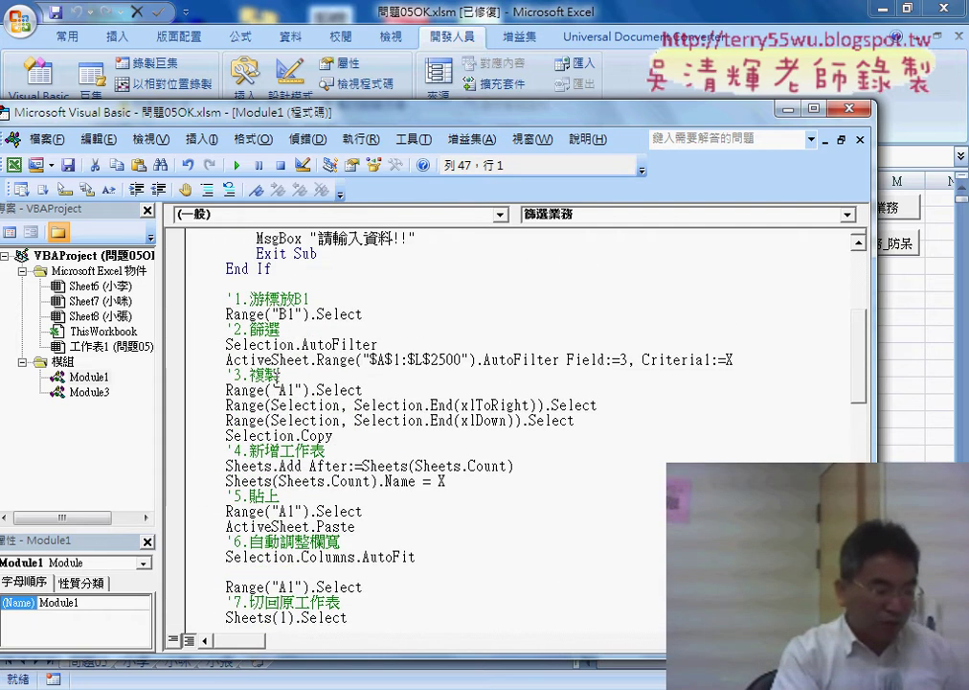
pyautogui.scroll(1, 278, 378)
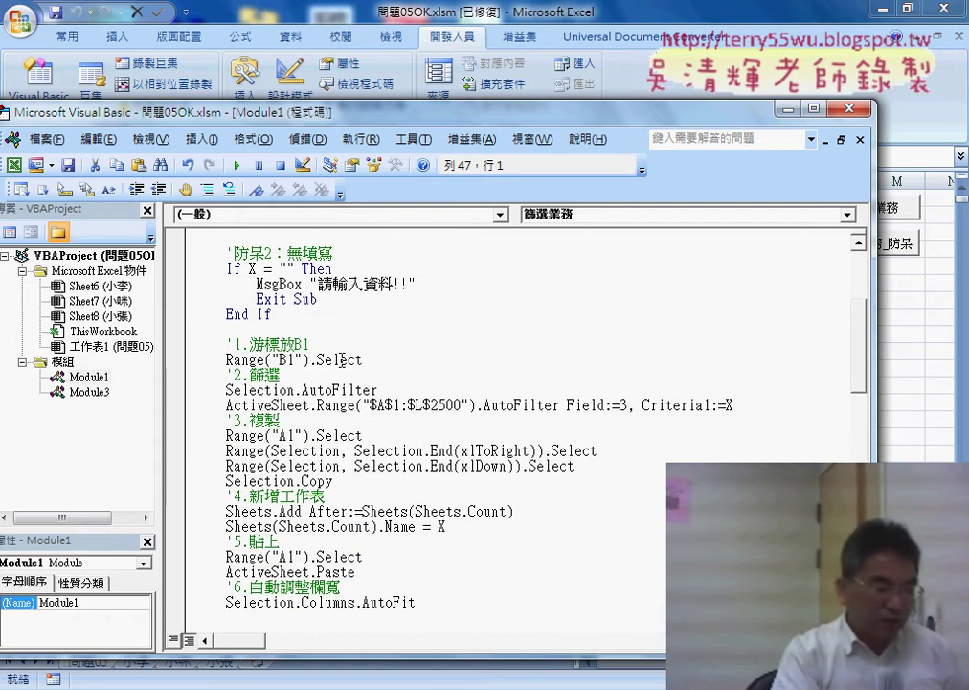
pyautogui.click(175, 299)
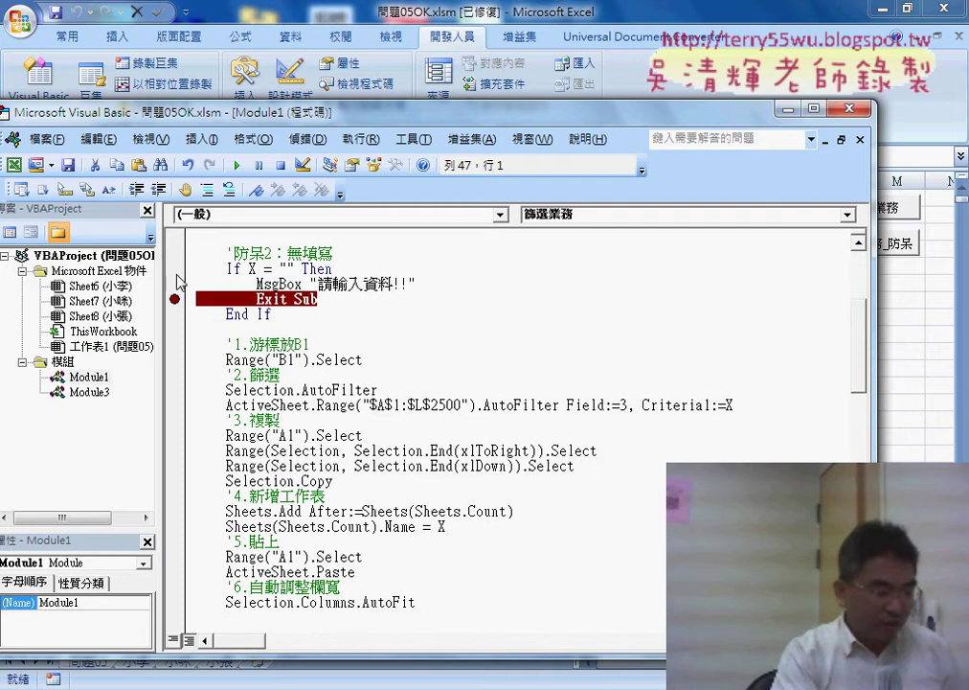
pyautogui.click(175, 269)
pyautogui.click(175, 298)
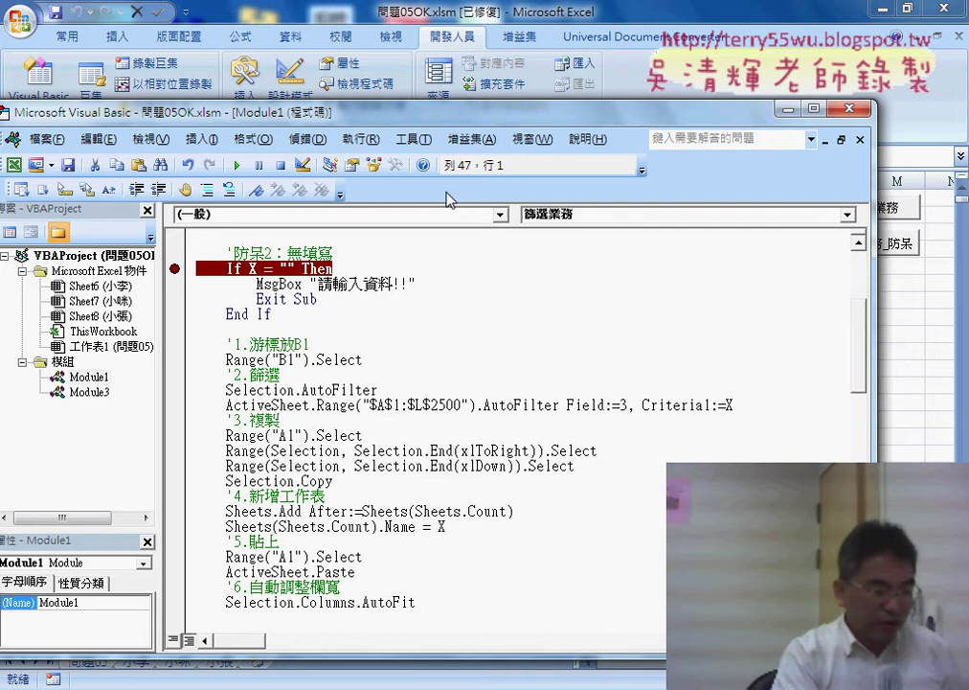
# Step: Run 篩選業務 with a blank name, step through and dismiss the 請輸入資料!! message
pyautogui.click(655, 8)
pyautogui.click(878, 209)
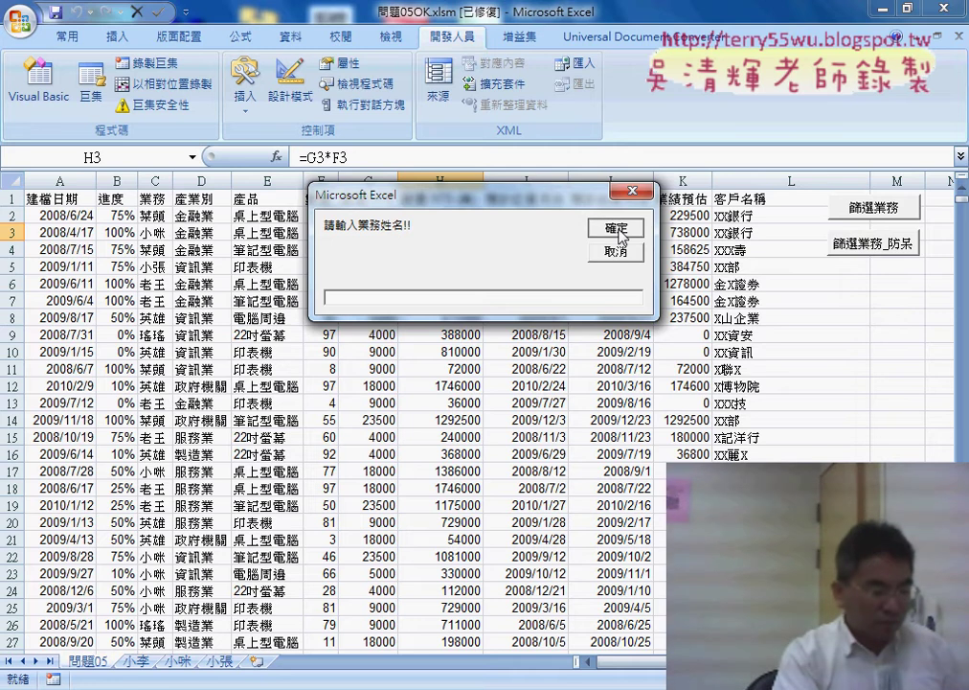
pyautogui.click(618, 230)
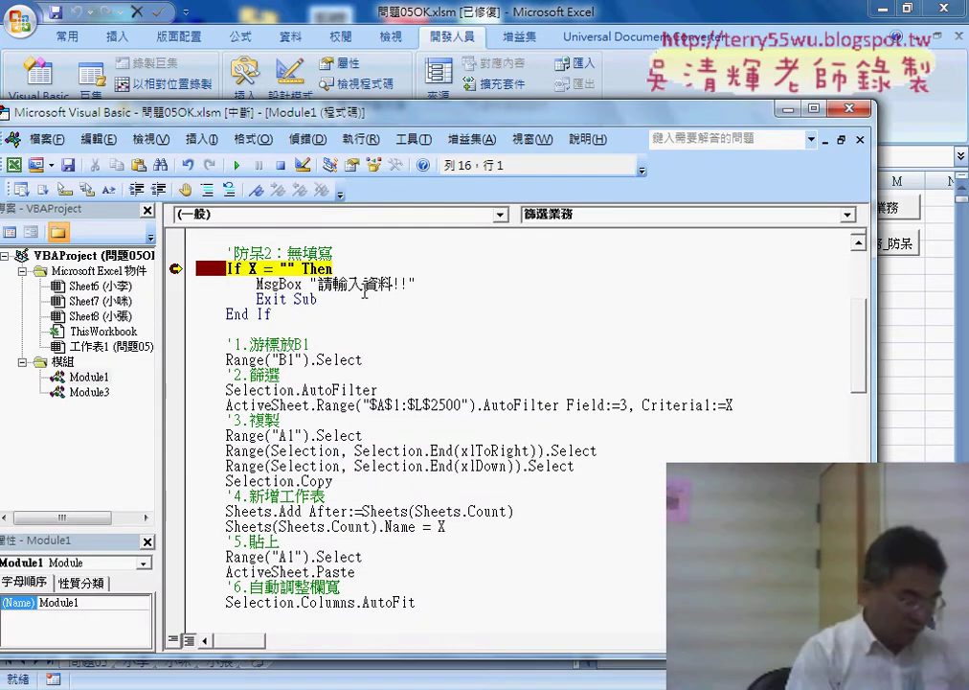
pyautogui.press('F8')
pyautogui.press('F8')
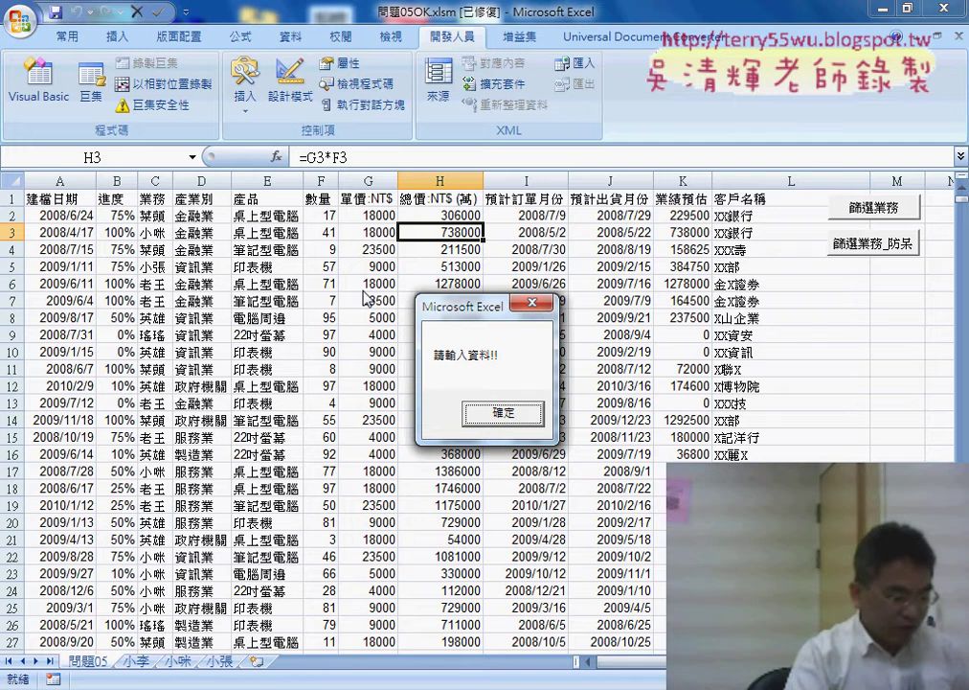
pyautogui.click(506, 413)
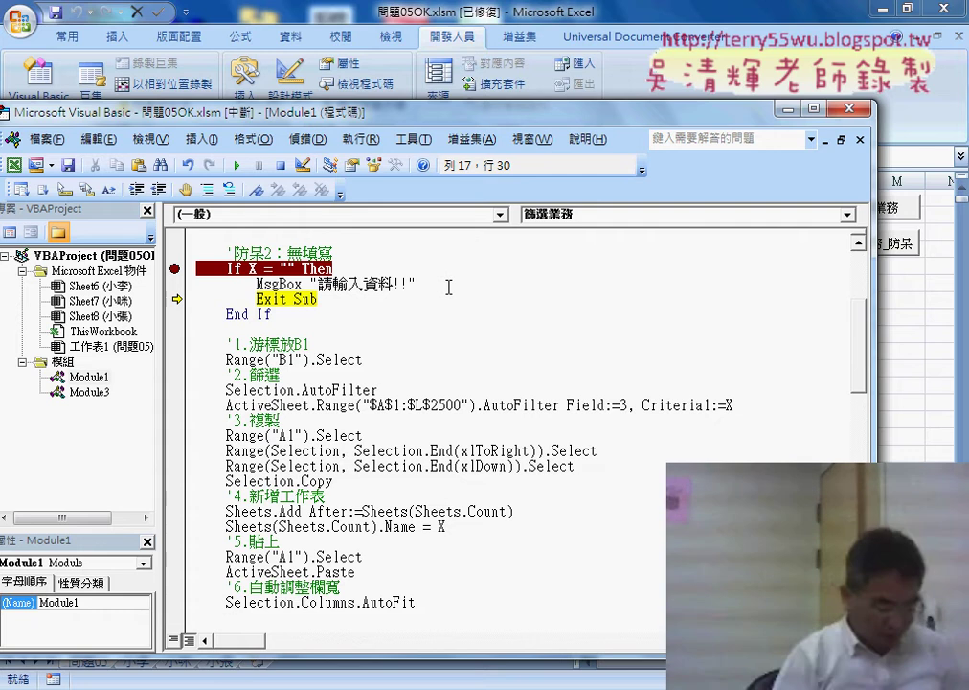
# Step: Add vbCritical to the MsgBox and rerun it from the MsgBox line to show the error alert
pyautogui.write(',')
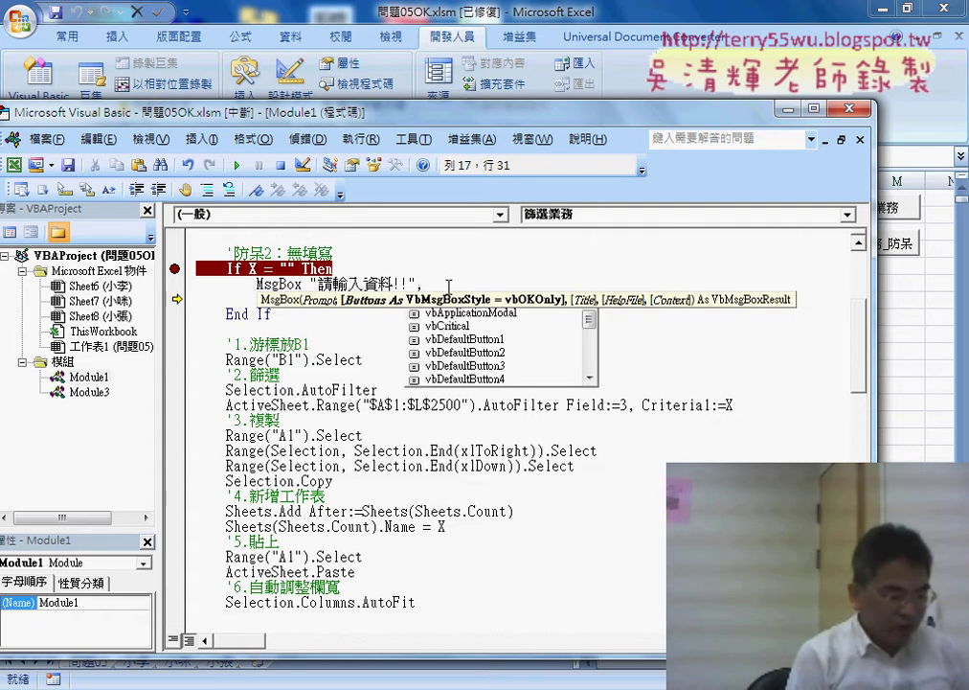
pyautogui.press('Down')
pyautogui.press('Down')
pyautogui.press('Down')
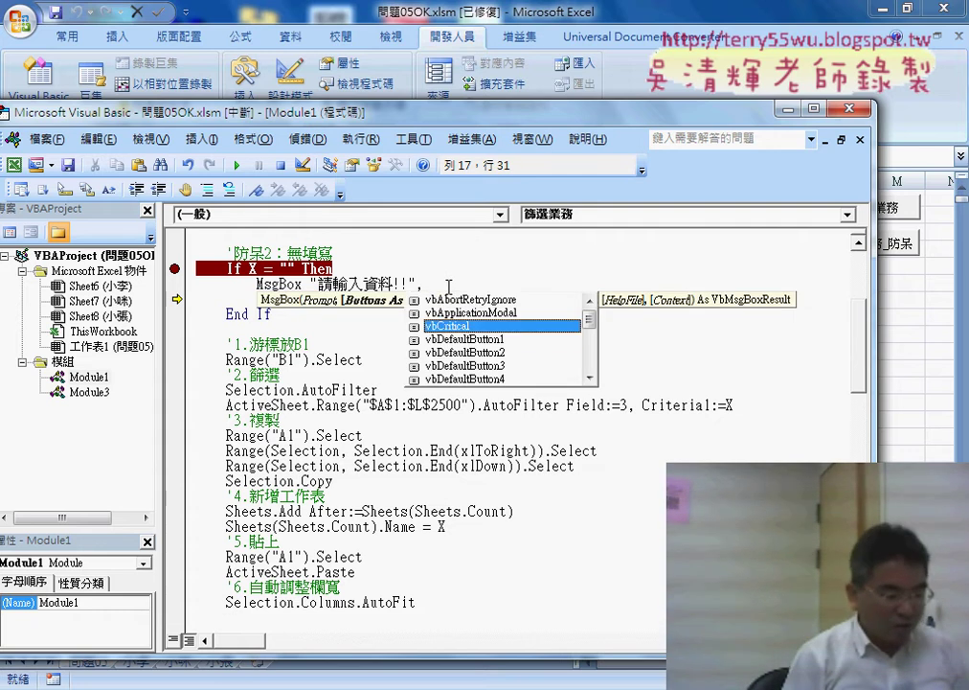
pyautogui.press('Down')
pyautogui.press('Up')
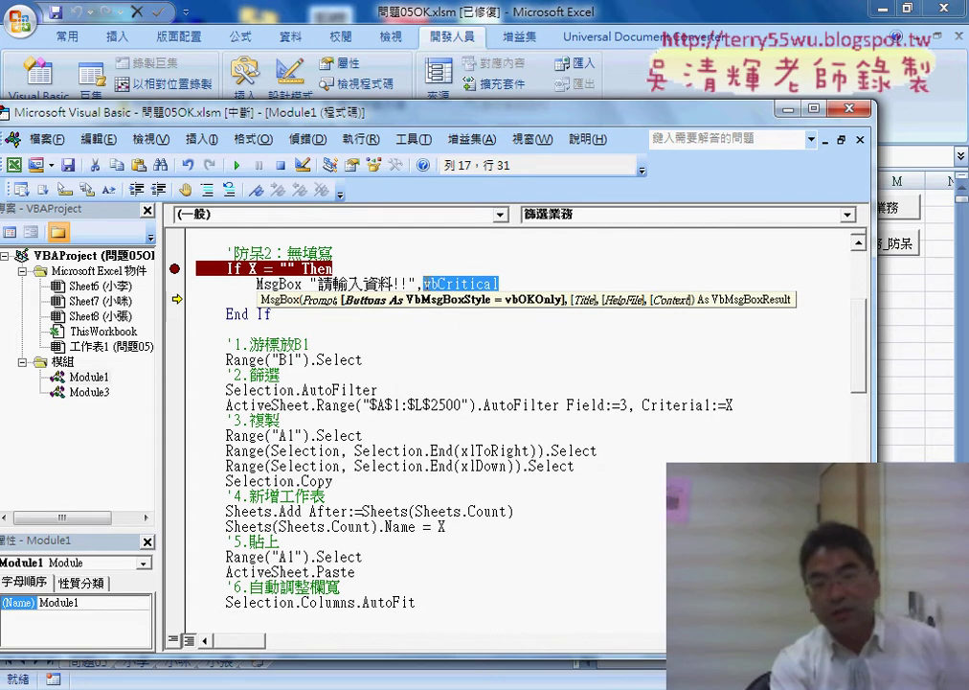
pyautogui.moveTo(182, 305); pyautogui.dragTo(178, 284)
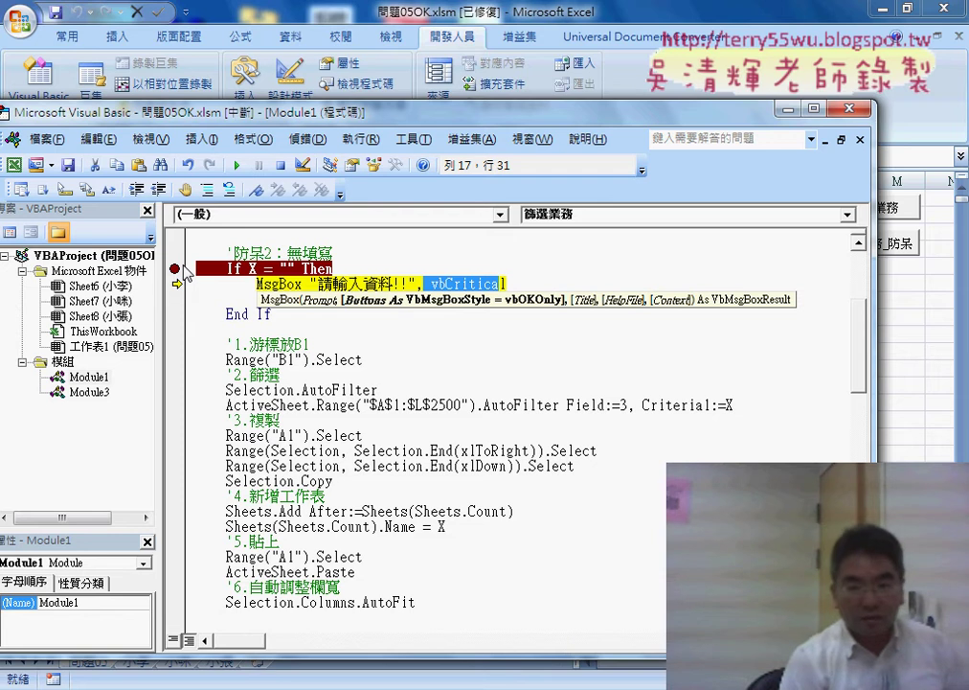
pyautogui.press('F8')
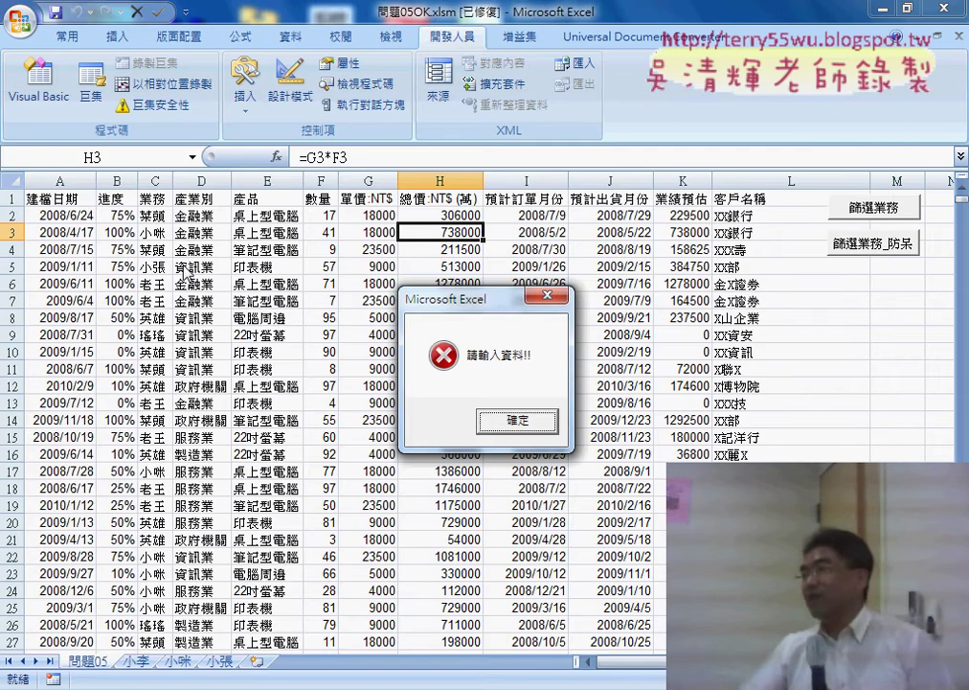
# Step: Replace vbCritical with vbInformation as the MsgBox style
pyautogui.click(500, 419)
pyautogui.moveTo(508, 284); pyautogui.dragTo(416, 283)
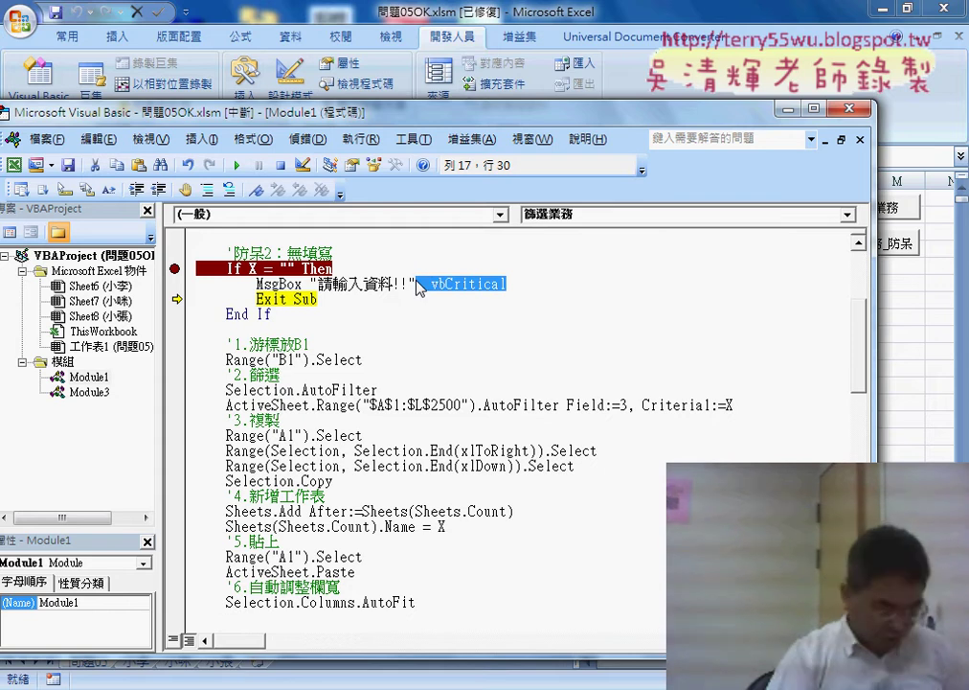
pyautogui.write(',')
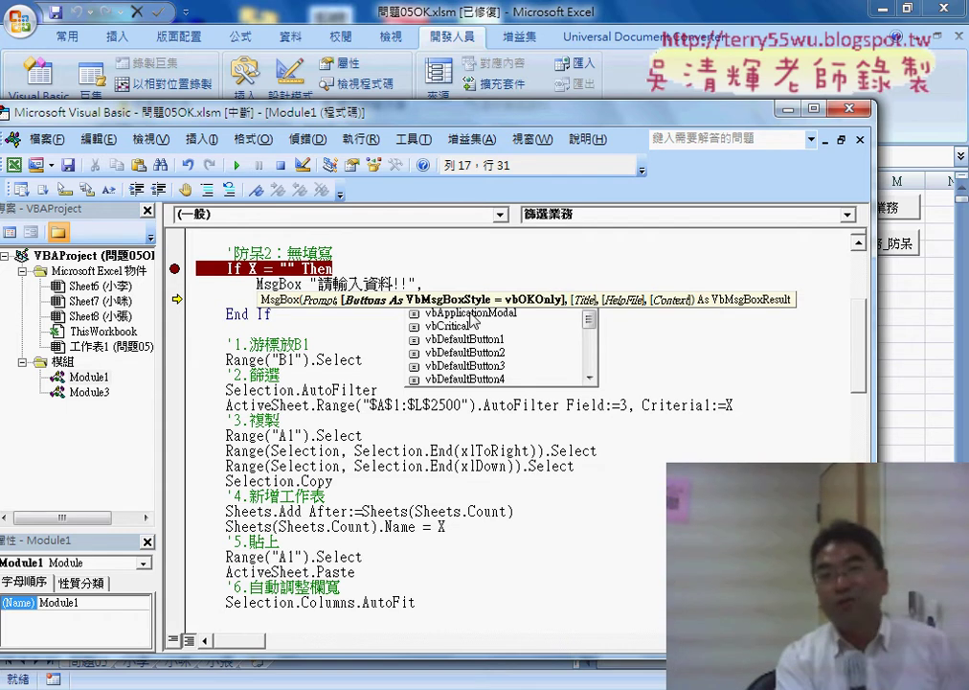
pyautogui.click(465, 326)
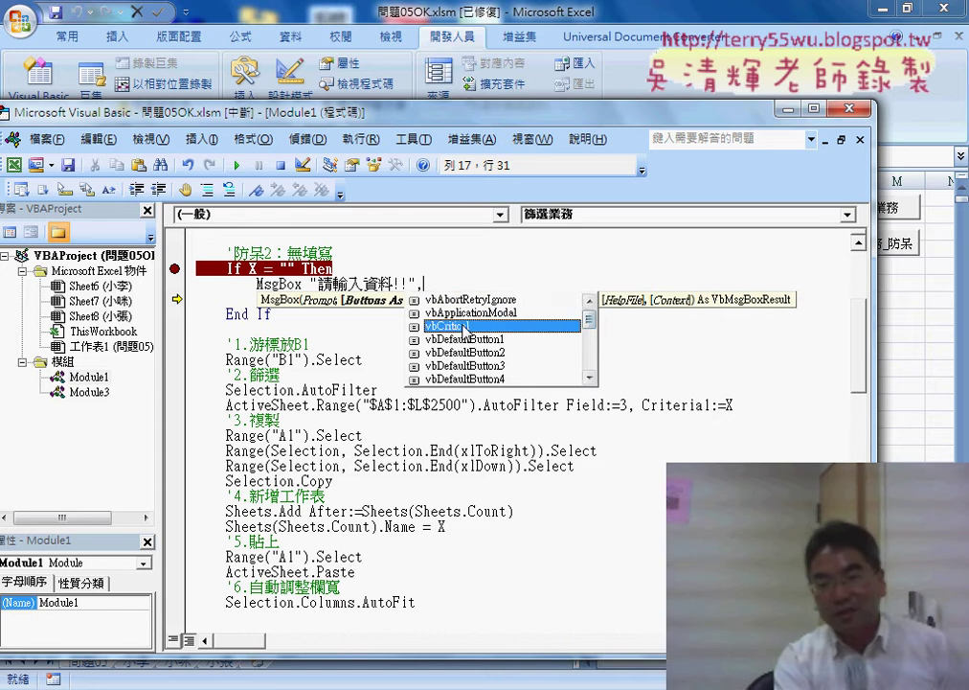
pyautogui.moveTo(591, 329); pyautogui.dragTo(594, 337)
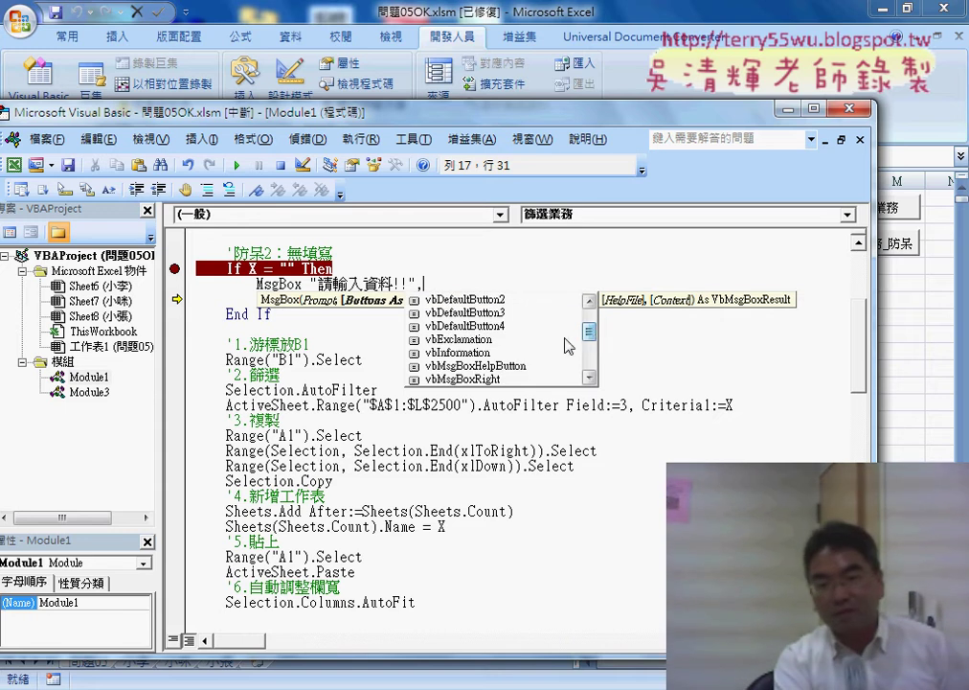
pyautogui.doubleClick(464, 354)
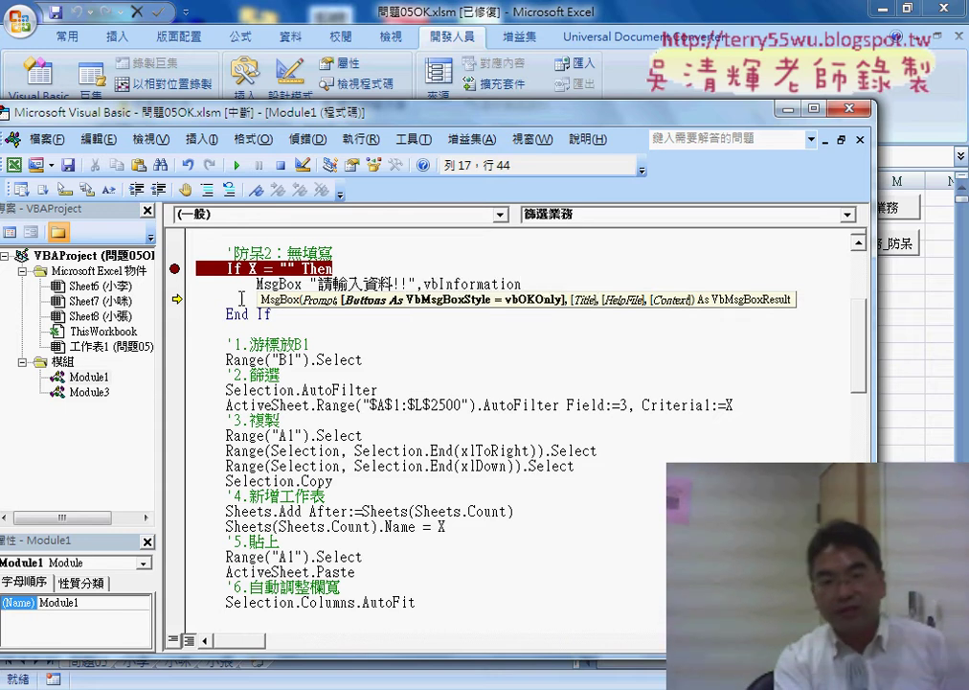
# Step: Rerun from the MsgBox line to show 請輸入資料!! with the information icon
pyautogui.moveTo(181, 305); pyautogui.dragTo(180, 288)
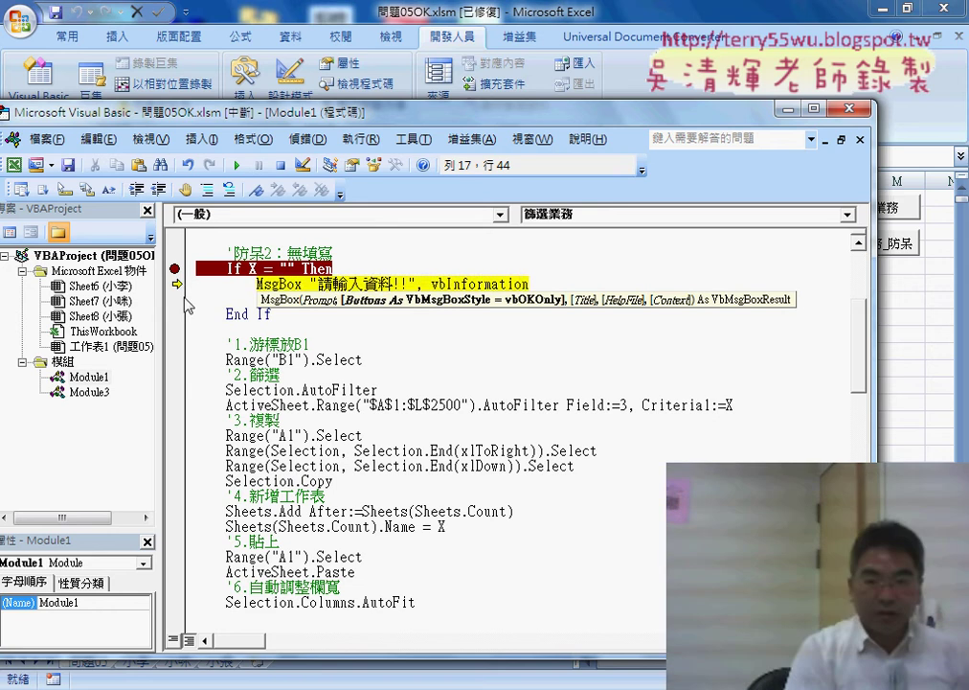
pyautogui.press('F8')
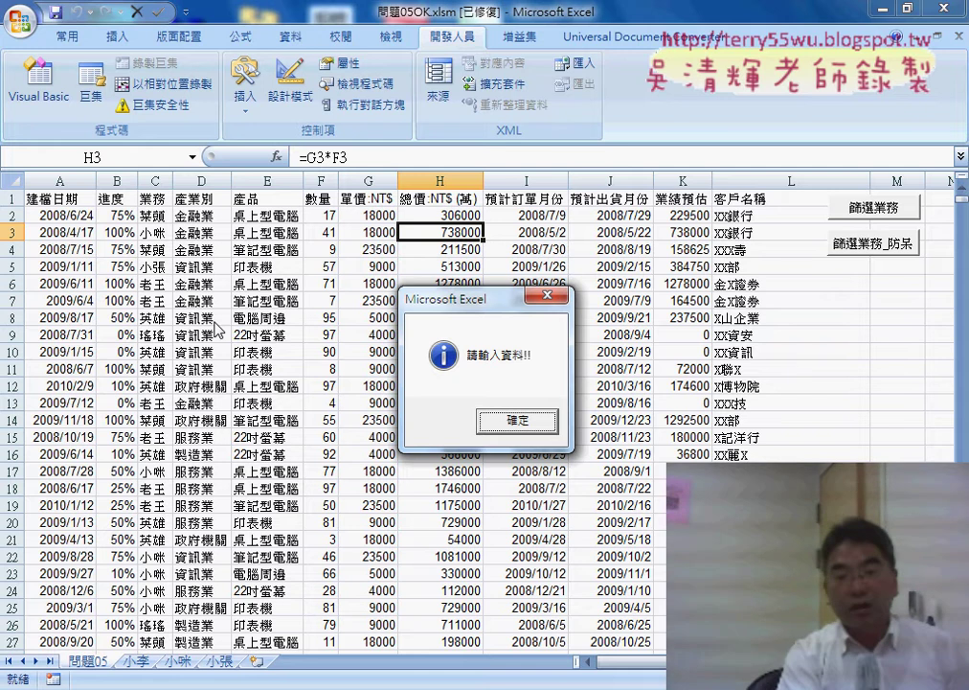
pyautogui.click(502, 430)
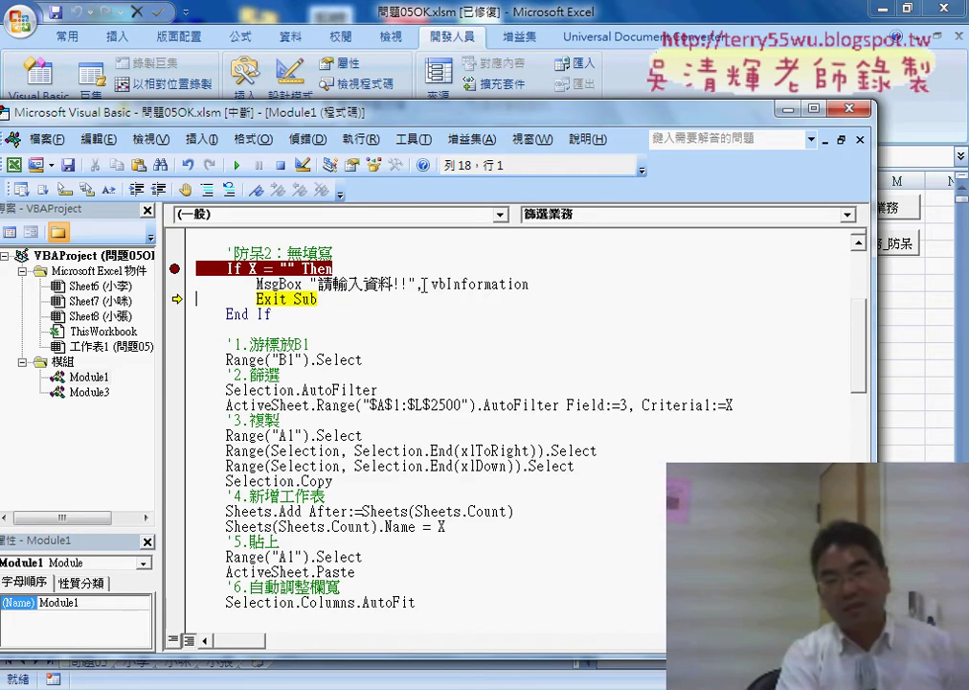
# Step: End the paused run, clear the If X = "" Then breakpoint and return to the worksheet
pyautogui.moveTo(421, 285); pyautogui.dragTo(520, 294)
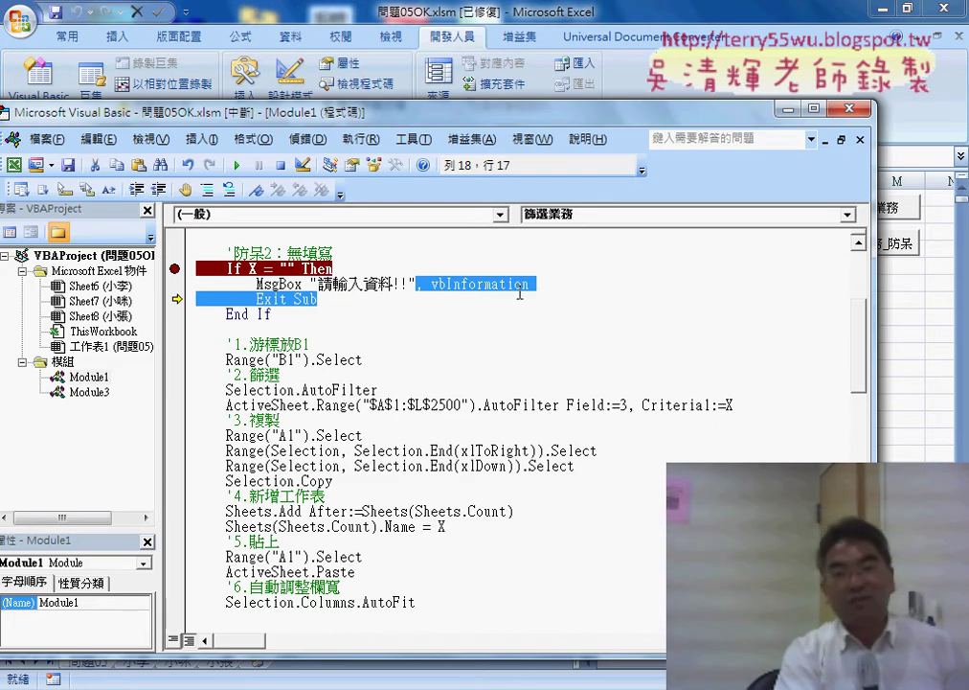
pyautogui.click(305, 341)
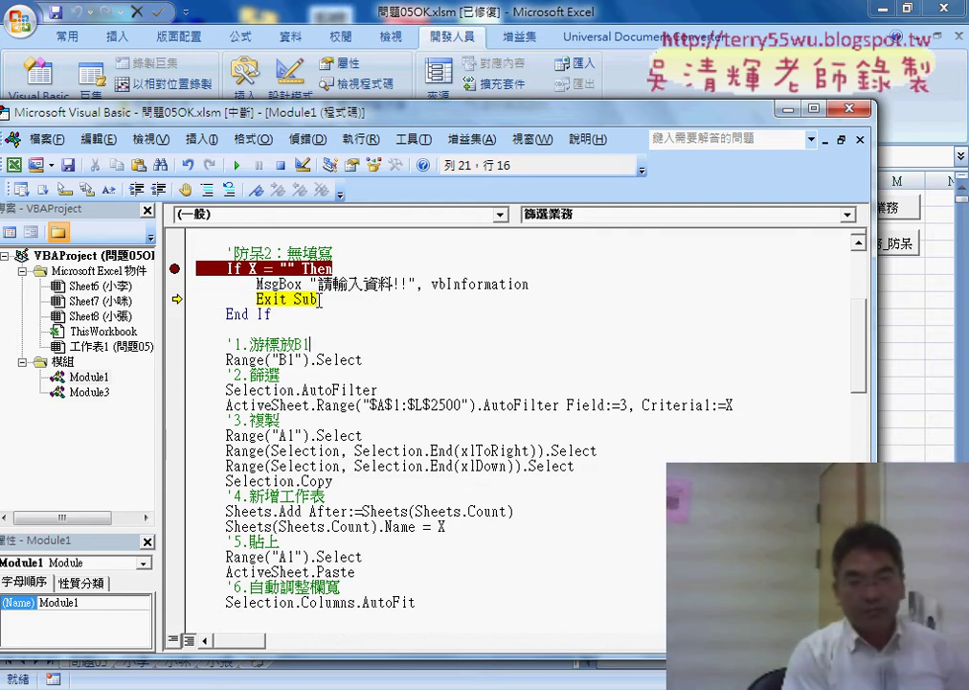
pyautogui.press('F5')
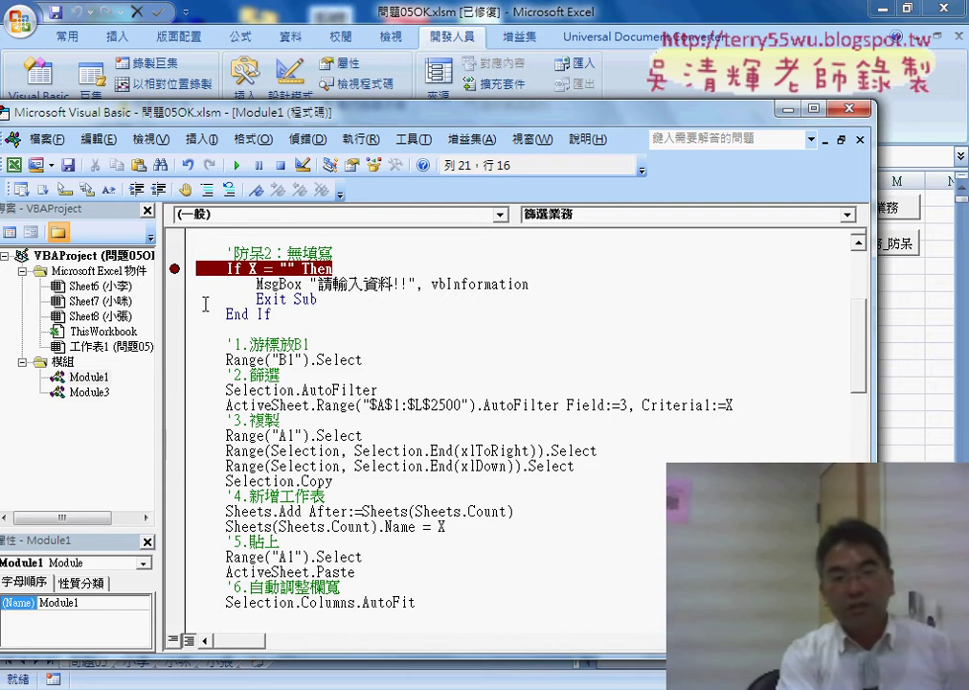
pyautogui.click(175, 270)
pyautogui.scroll(1, 328, 343)
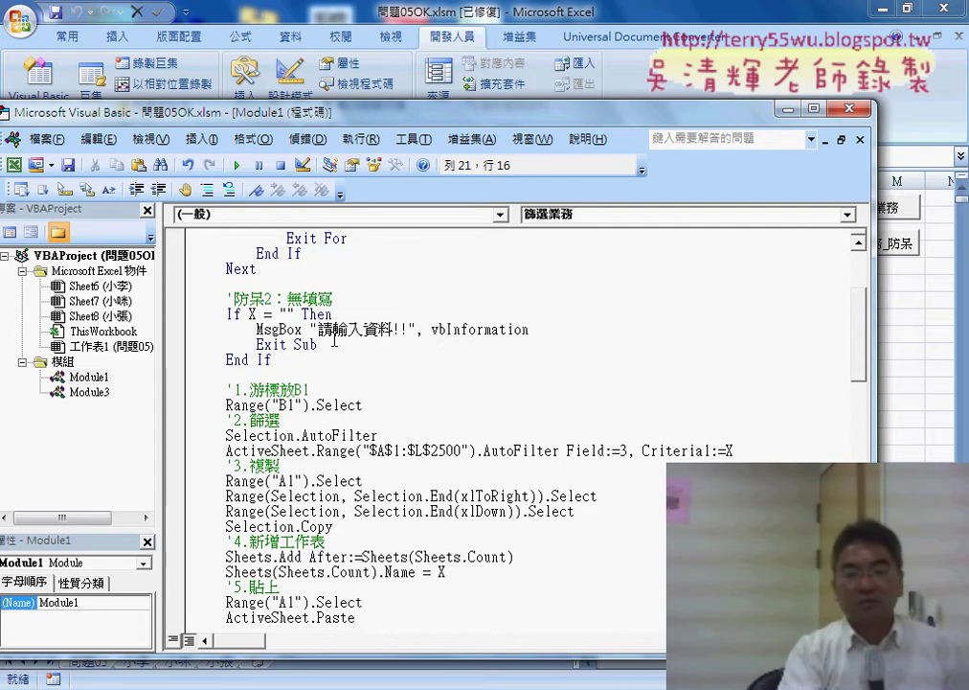
pyautogui.hotkey('alt', 'F11')
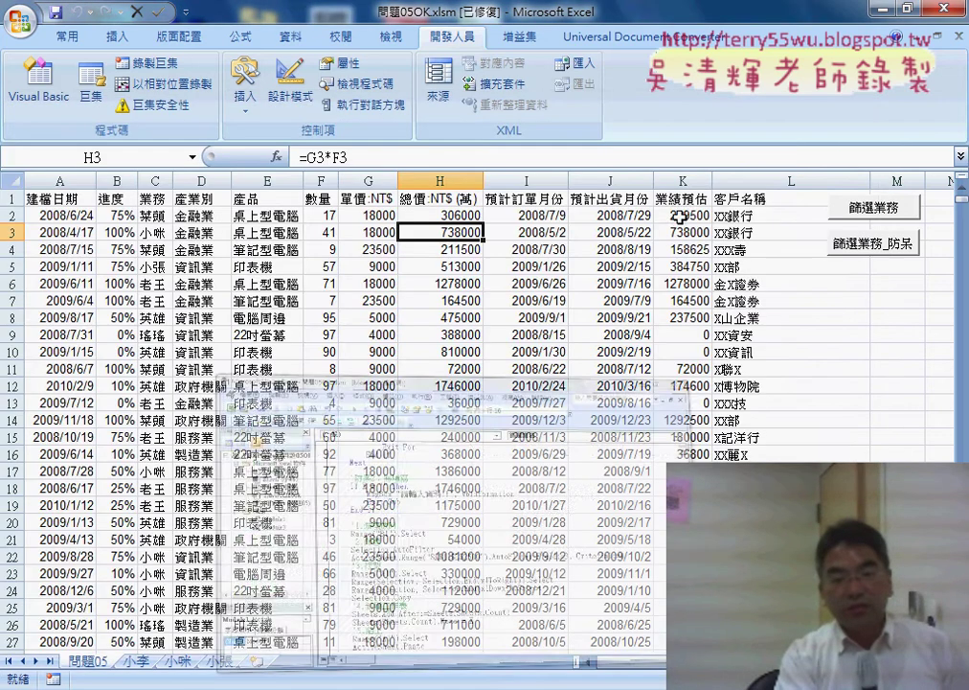
# Step: Confirm the 小李 sheet has only headers, then select the 業務 header C1 on 問題05
pyautogui.click(137, 661)
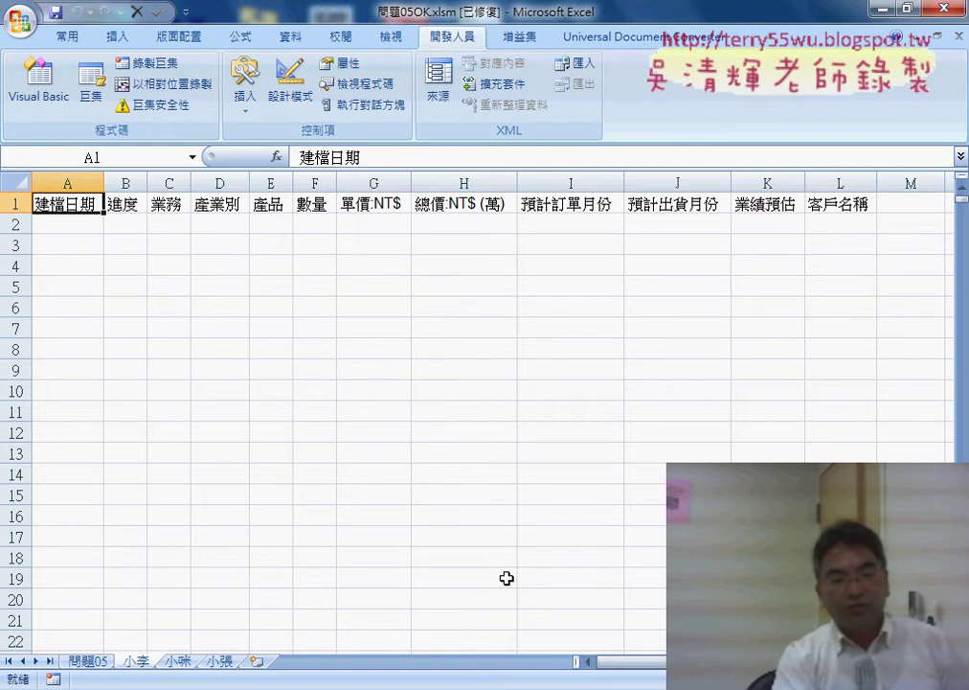
pyautogui.click(86, 661)
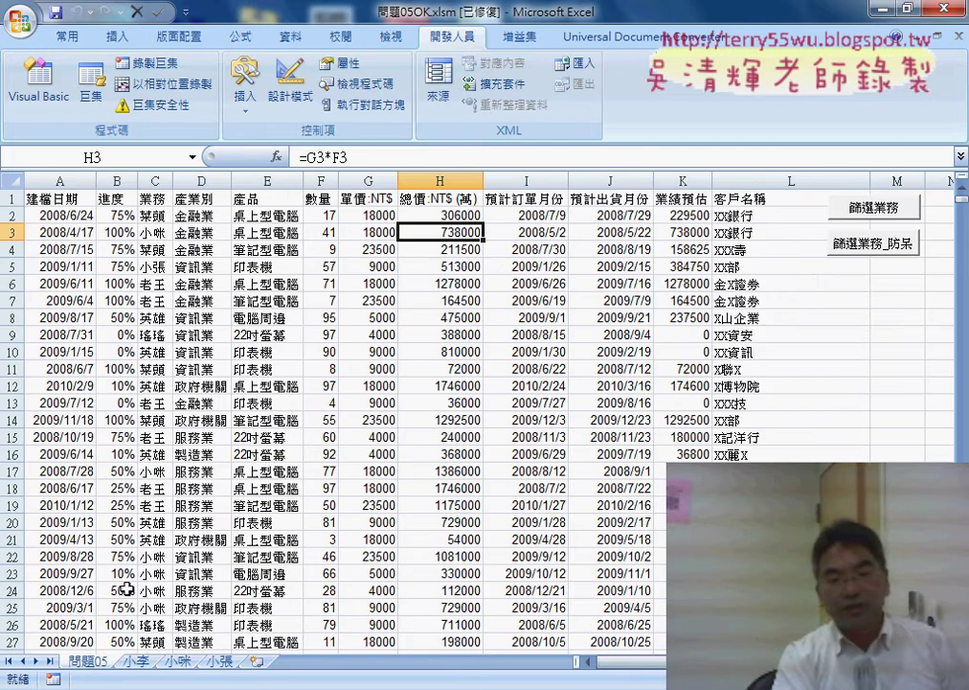
pyautogui.click(137, 661)
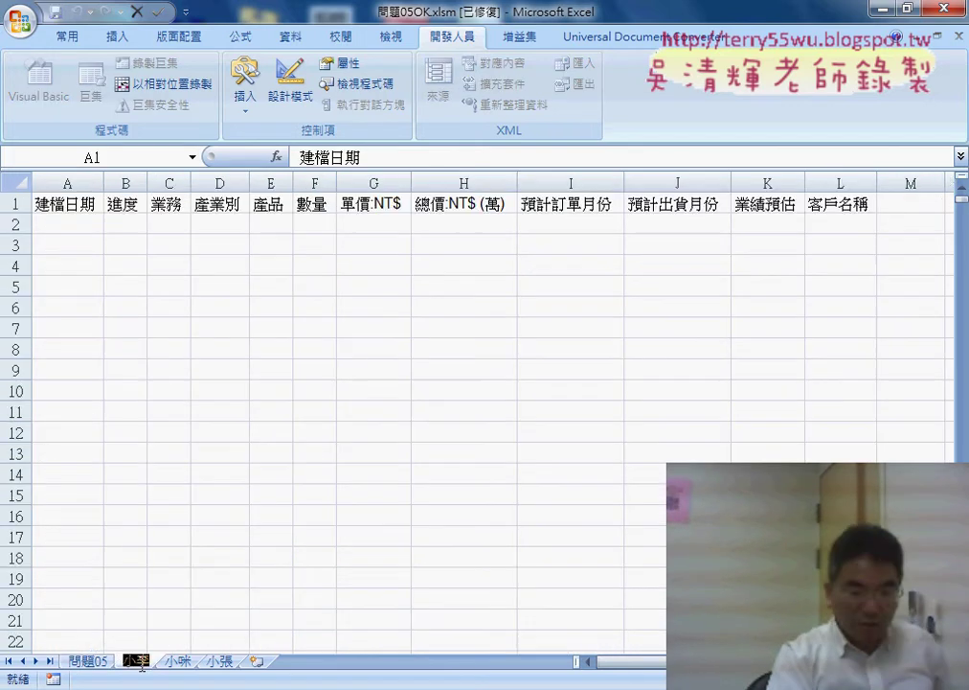
pyautogui.click(84, 661)
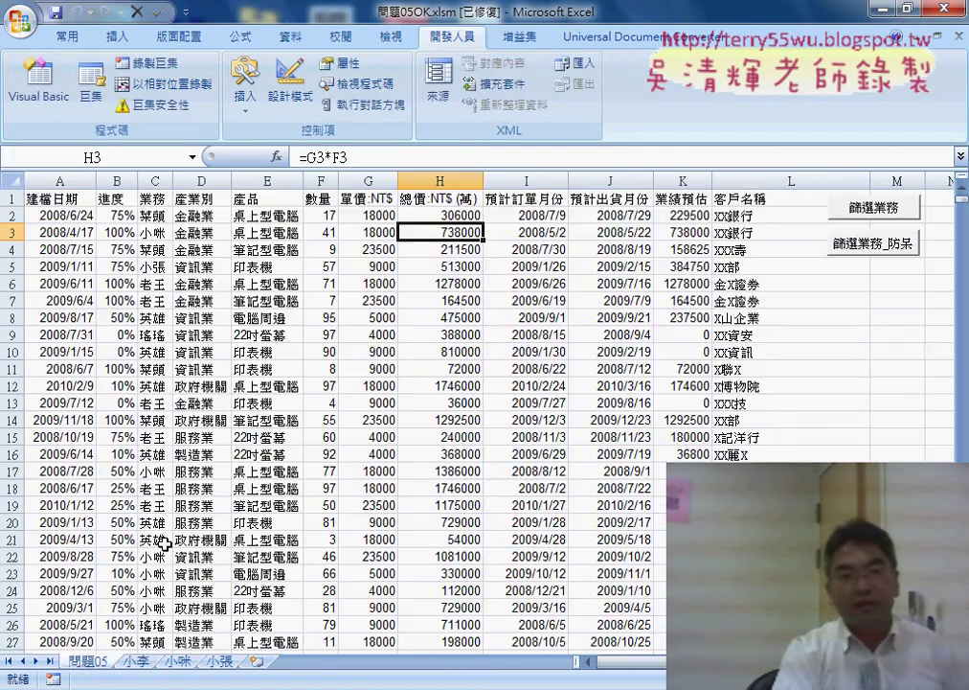
pyautogui.click(156, 199)
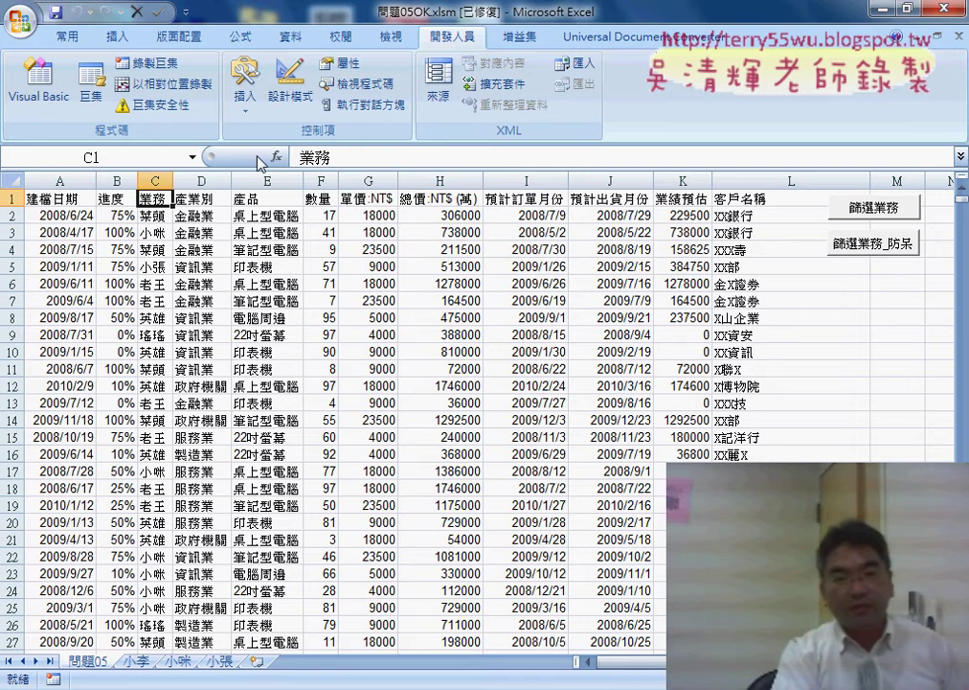
pyautogui.click(290, 37)
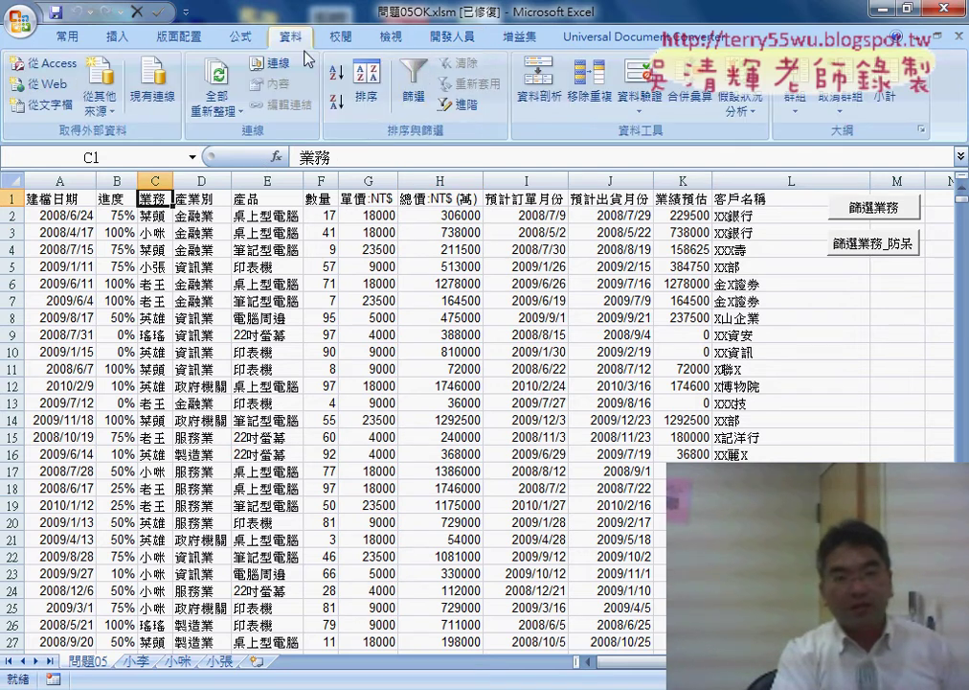
# Step: Filter the 業務 column to equal 小李, matching 0 of 2499 records
pyautogui.click(410, 96)
pyautogui.click(166, 200)
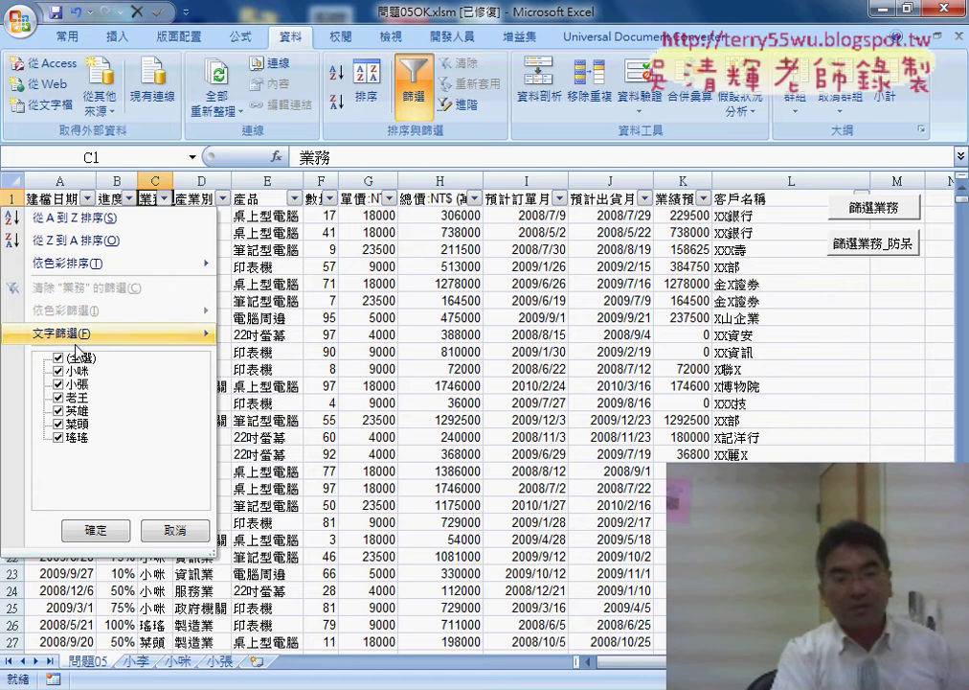
pyautogui.moveTo(76, 349)
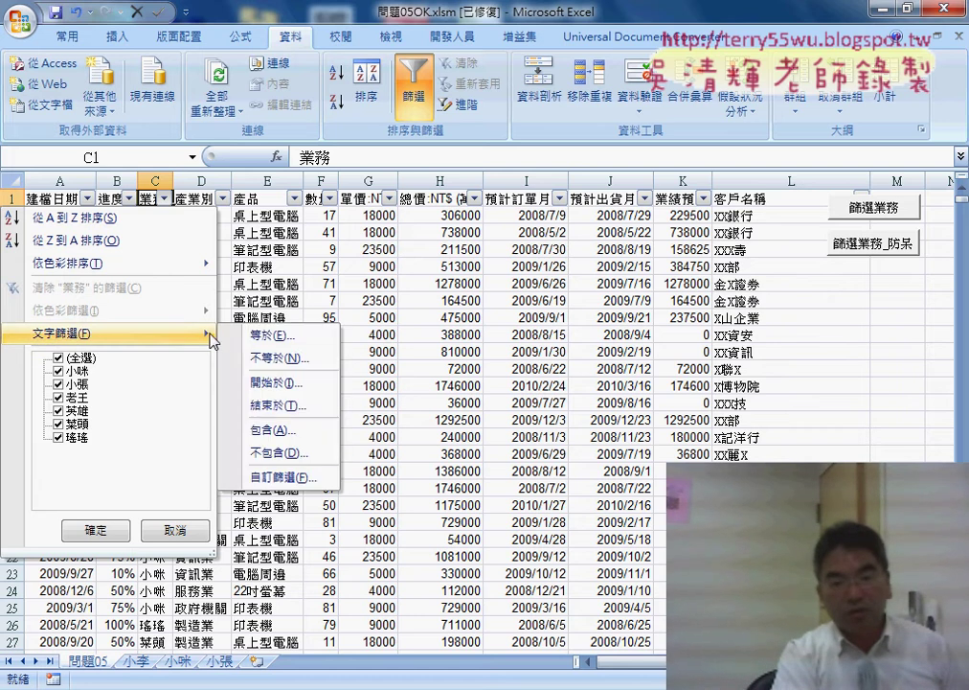
pyautogui.click(272, 335)
pyautogui.rightClick(498, 357)
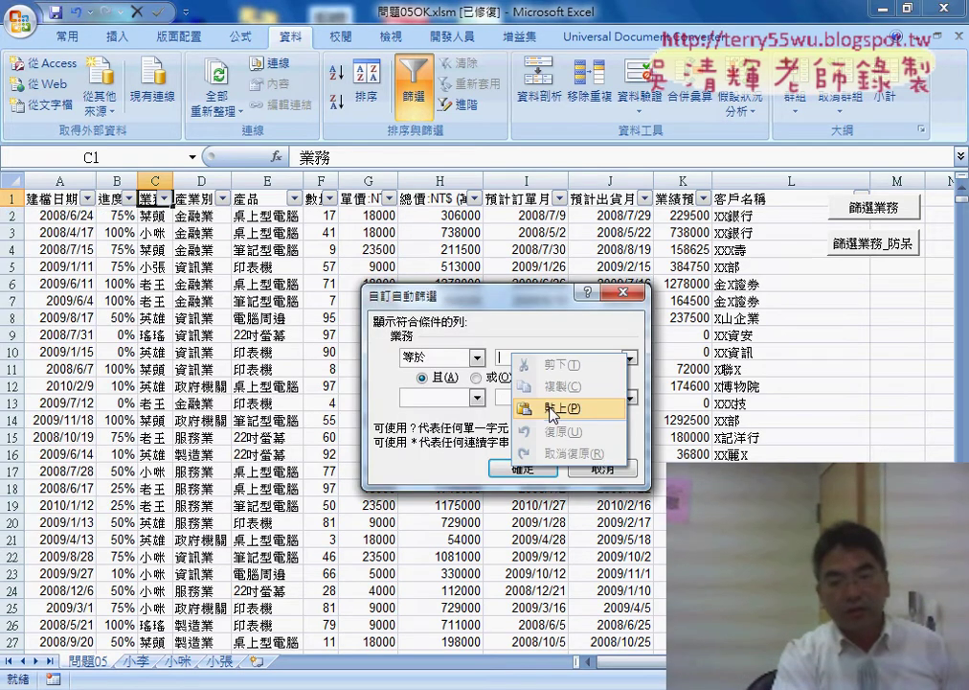
pyautogui.click(527, 405)
pyautogui.click(522, 469)
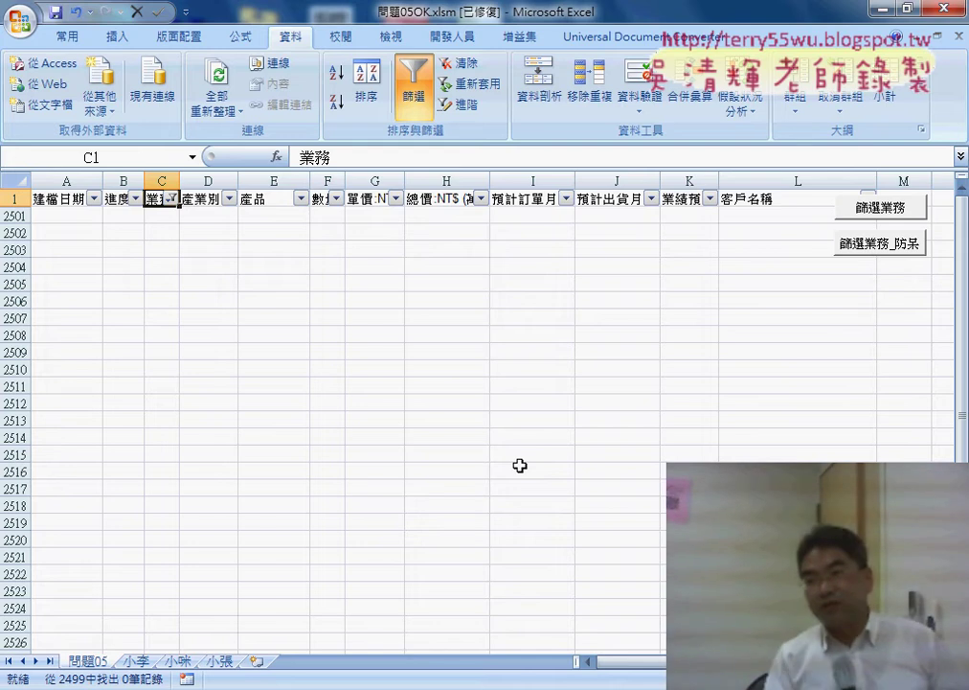
# Step: Jump from A1 to the last row, 1048576, then turn AutoFilter off
pyautogui.click(64, 200)
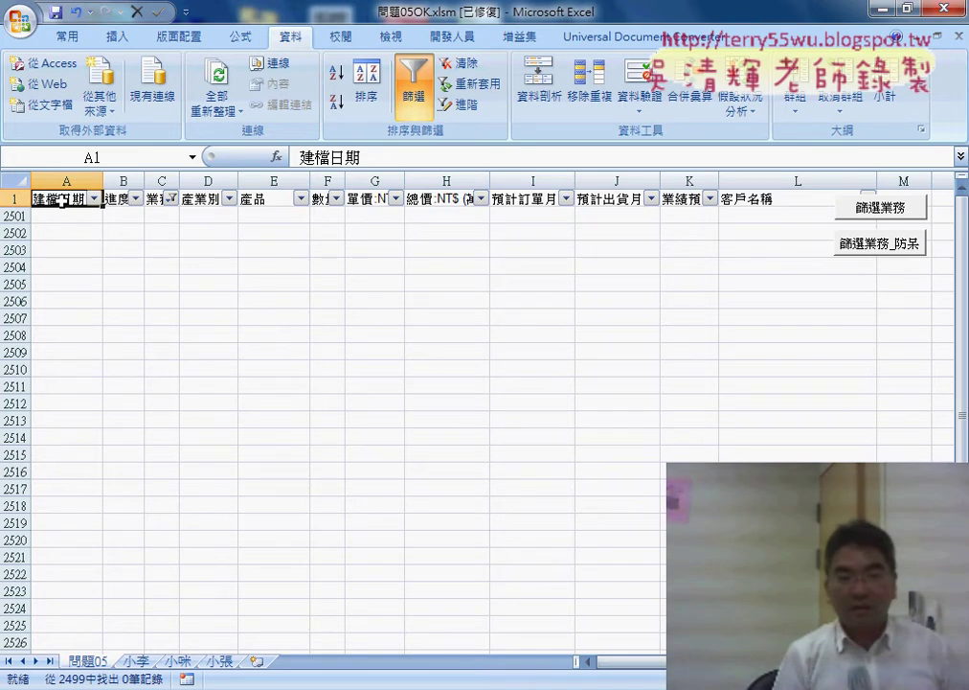
pyautogui.hotkey('ctrl', 'Down')
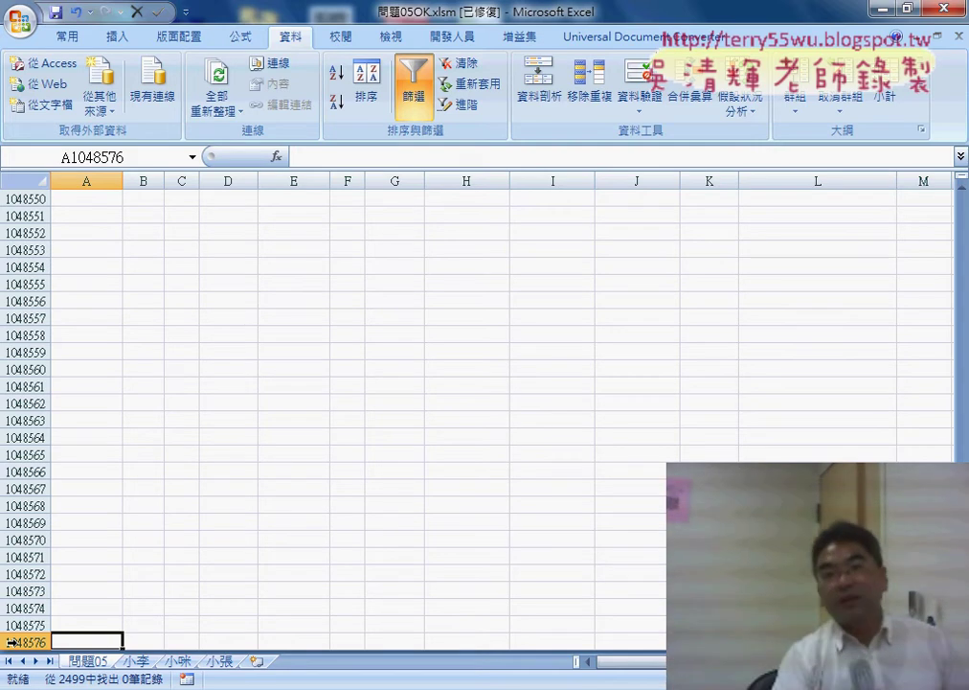
pyautogui.click(414, 103)
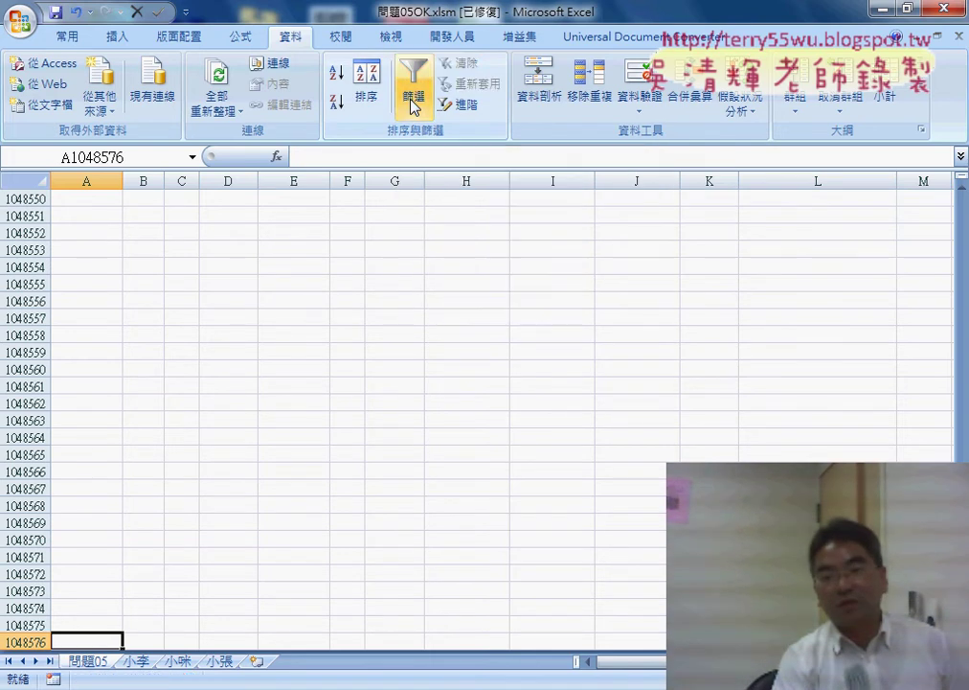
# Step: Scroll back to the top of the sheet and switch to the Google Docs 程式碼 notes
pyautogui.scroll(20, 472, 294)
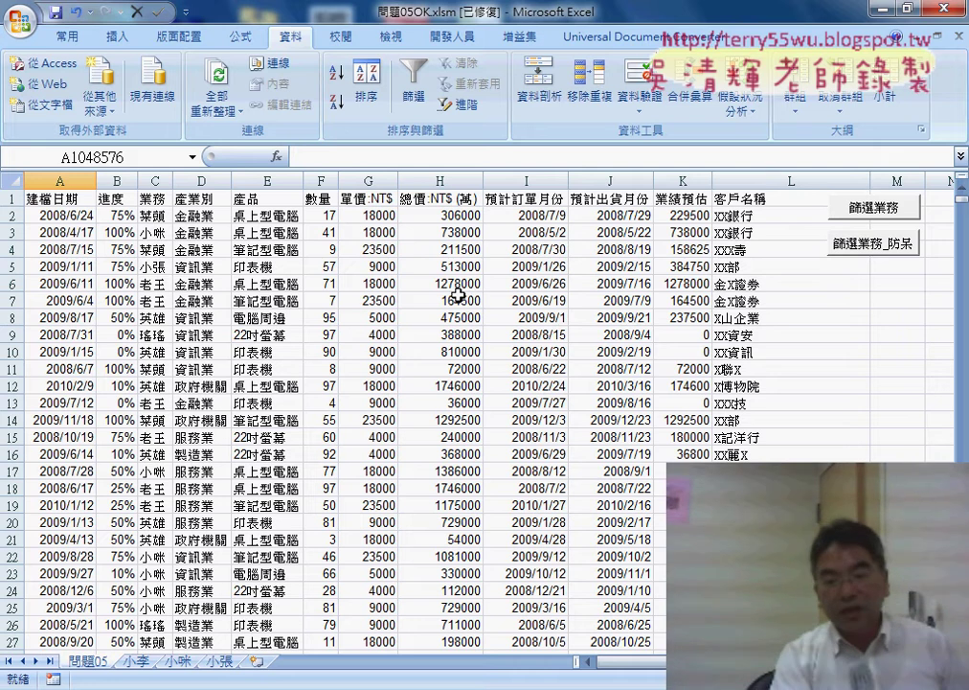
pyautogui.hotkey('alt', 'Tab')
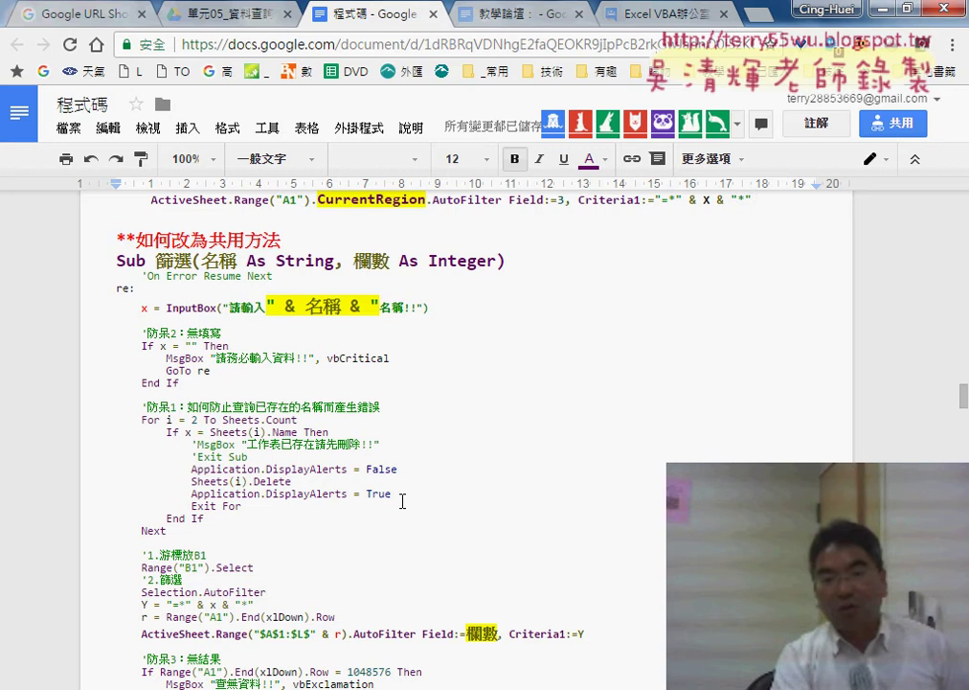
# Step: Scroll the 程式碼 notes up to the yellow-highlighted 防呆3 no-result check after the AutoFilter line
pyautogui.scroll(3, 402, 501)
pyautogui.scroll(-3, 402, 501)
pyautogui.scroll(3, 402, 501)
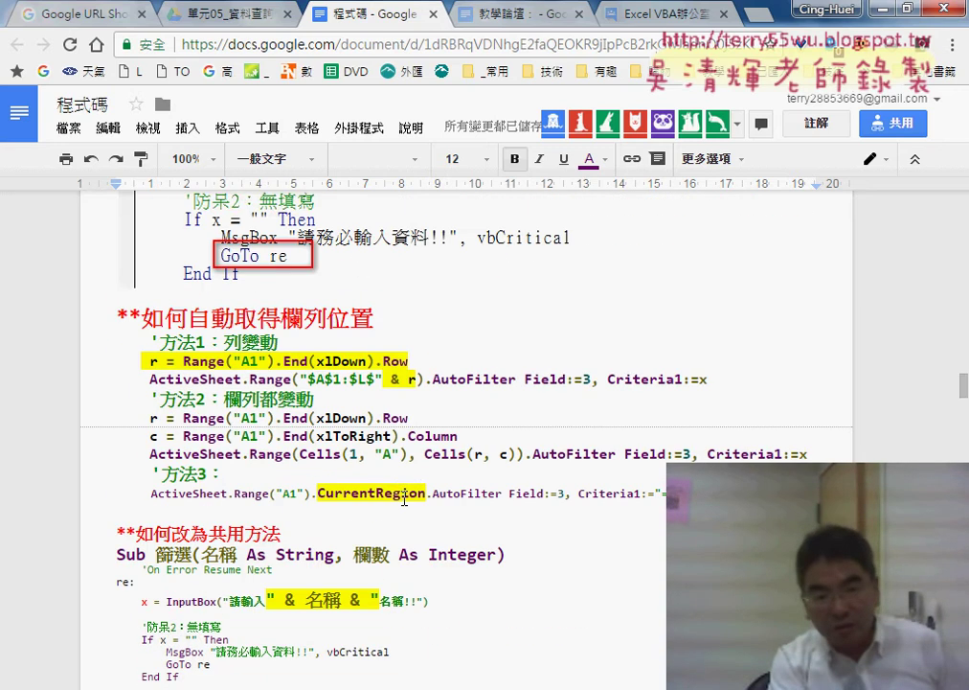
pyautogui.scroll(3, 402, 499)
pyautogui.scroll(4, 402, 498)
pyautogui.scroll(1, 402, 498)
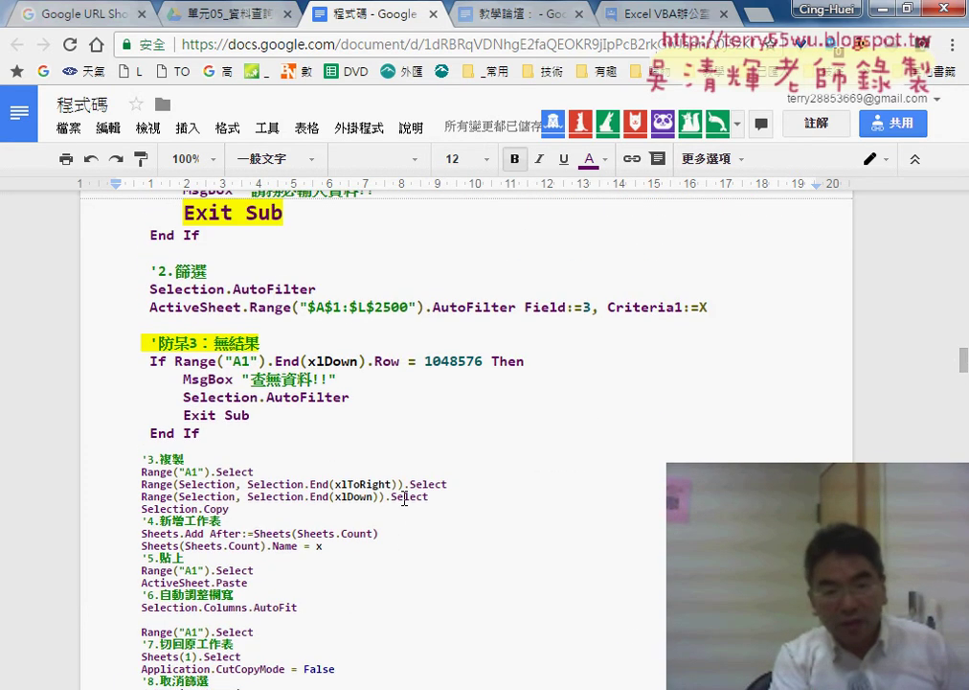
pyautogui.scroll(2, 403, 498)
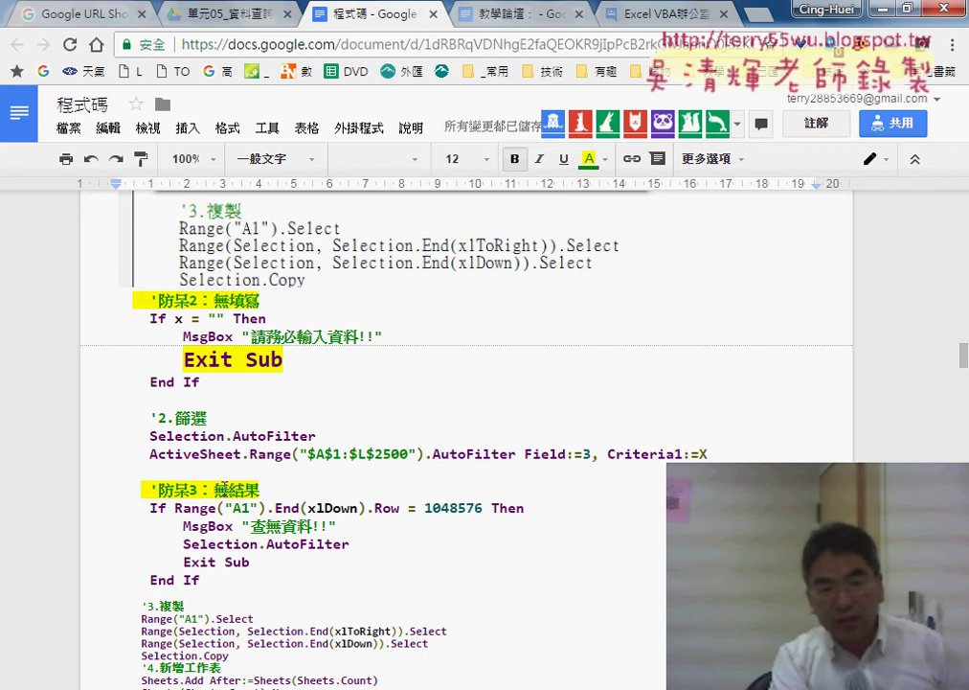
pyautogui.scroll(3, 232, 376)
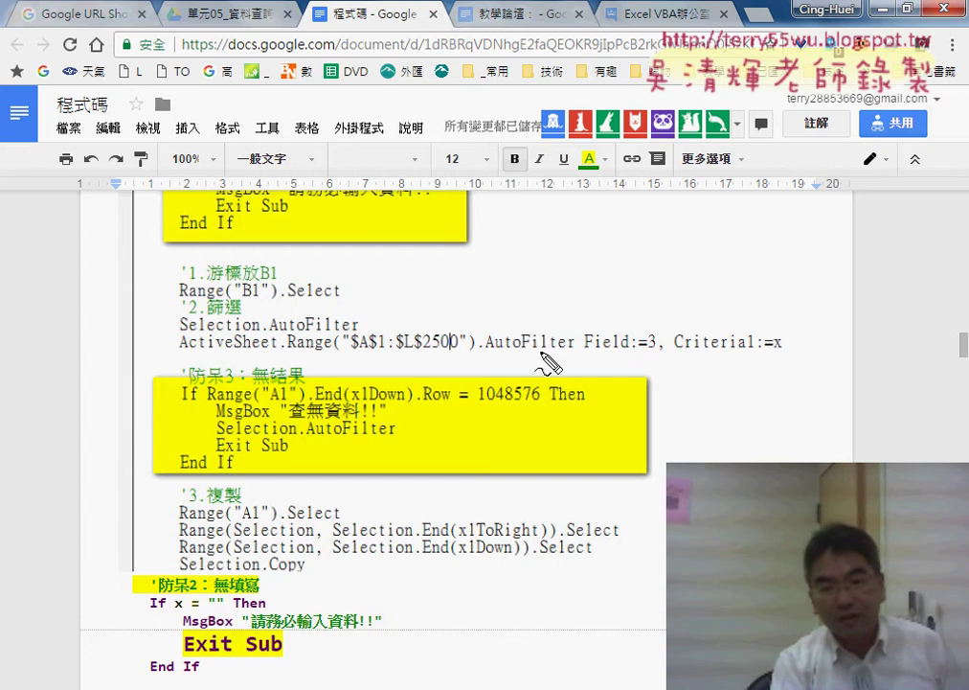
# Step: Mark up AutoFilter, 1048576 and the 防呆3 If Range block with on-screen pen annotations
pyautogui.moveTo(521, 352); pyautogui.dragTo(566, 352)
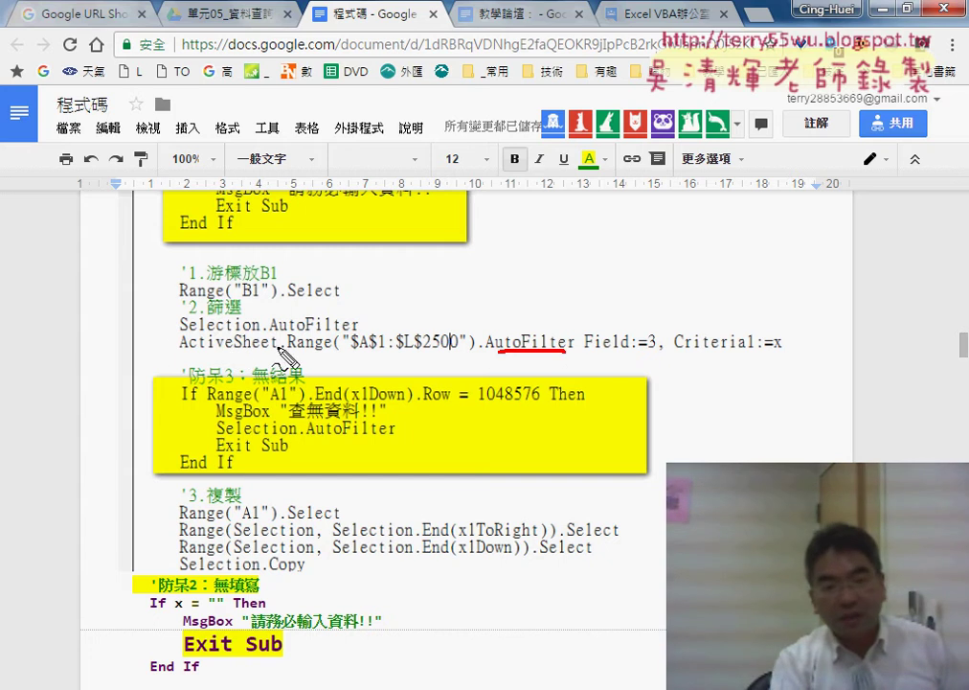
pyautogui.moveTo(172, 336); pyautogui.dragTo(162, 385)
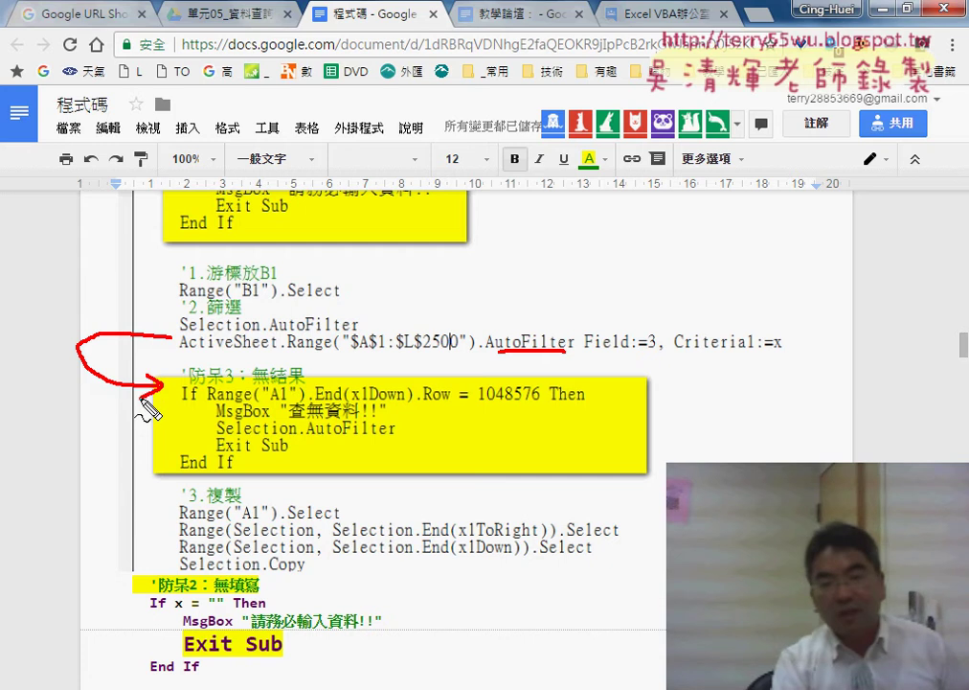
pyautogui.moveTo(487, 405); pyautogui.dragTo(542, 405)
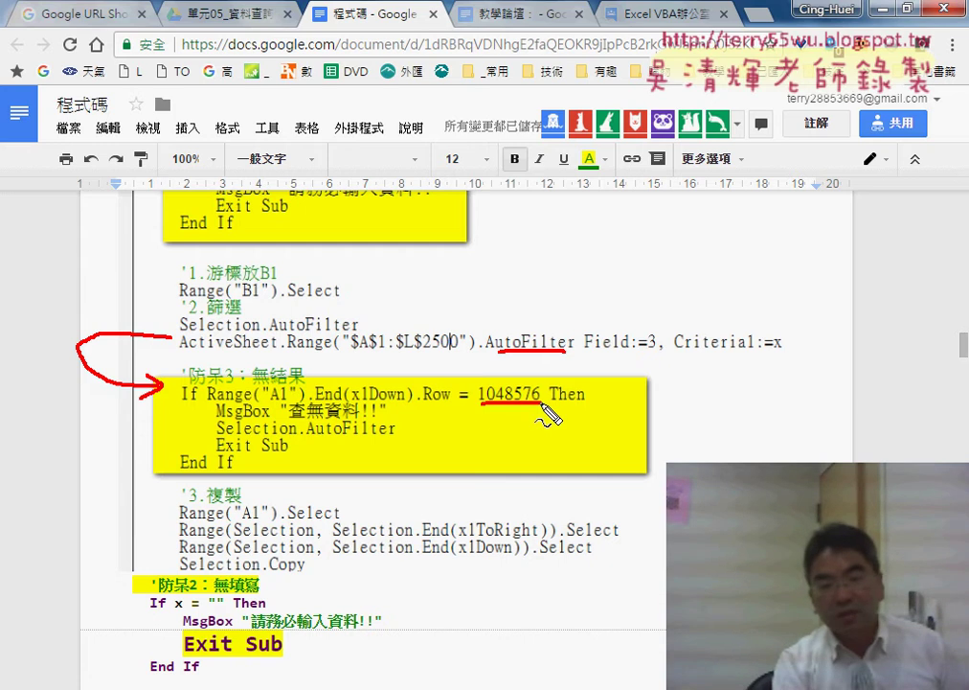
pyautogui.moveTo(191, 381)
pyautogui.mouseDown()
pyautogui.moveTo(479, 472)
pyautogui.moveTo(229, 486)
pyautogui.mouseUp()
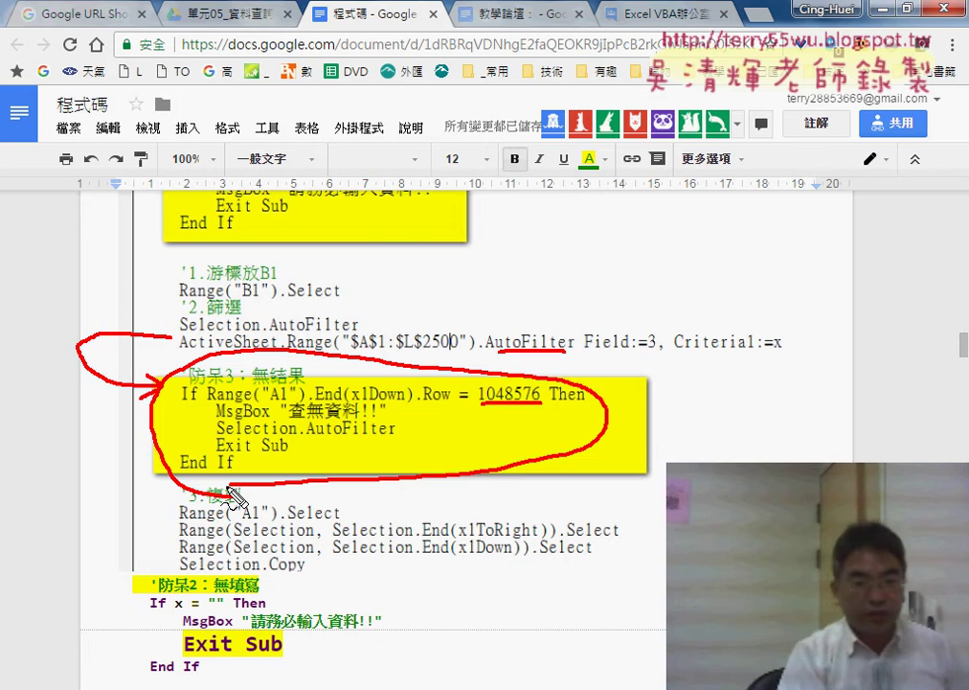
# Step: Clear the pen marks and select the 防呆3 If…End If block for copying
pyautogui.press('Escape')
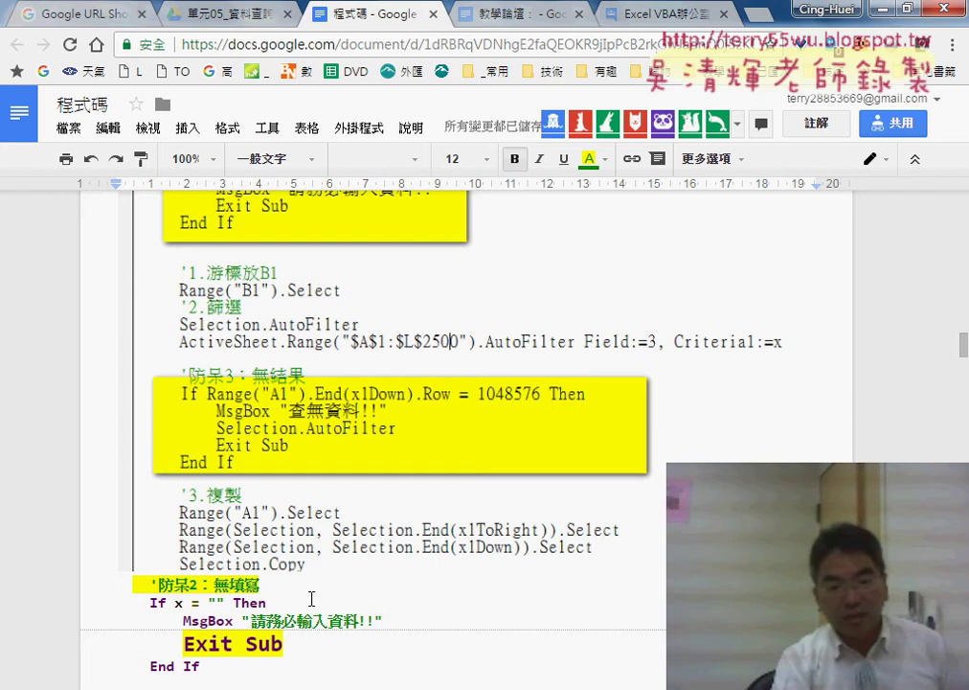
pyautogui.scroll(-4, 316, 589)
pyautogui.moveTo(201, 484)
pyautogui.mouseDown()
pyautogui.moveTo(136, 447)
pyautogui.moveTo(139, 395)
pyautogui.mouseUp()
pyautogui.hotkey('ctrl', 'c')
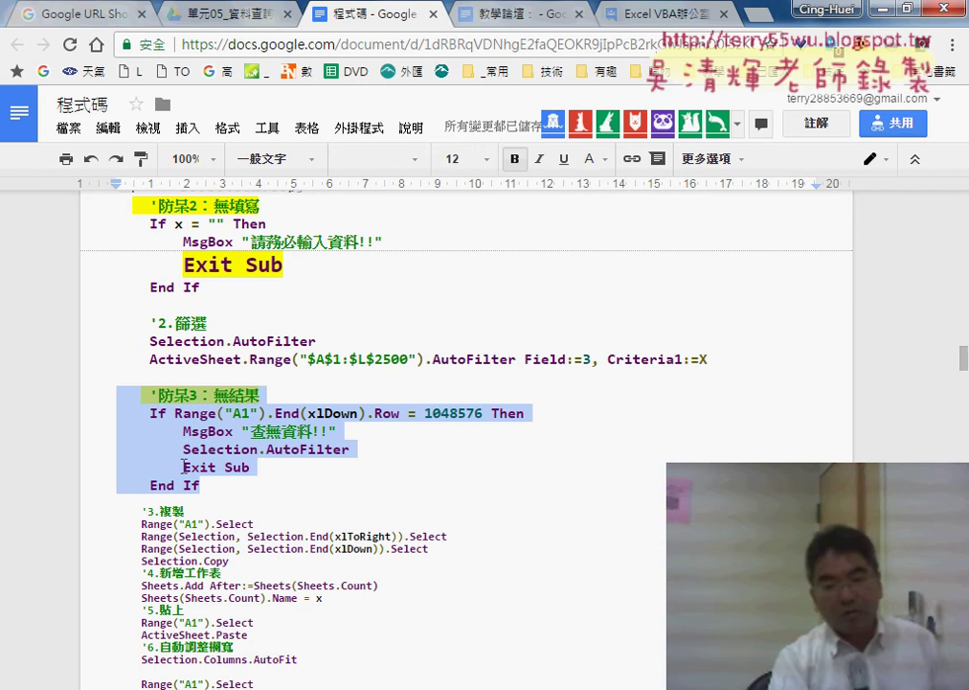
# Step: Insert blank lines after the ActiveSheet.Range AutoFilter line in the 篩選業務 macro
pyautogui.click(497, 560)
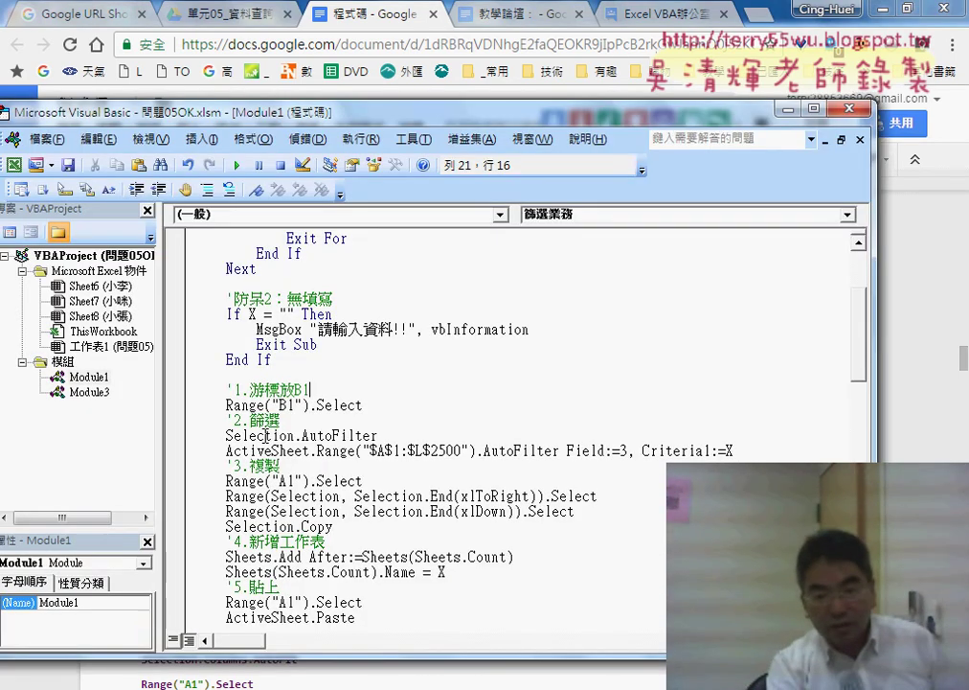
pyautogui.scroll(-1, 265, 435)
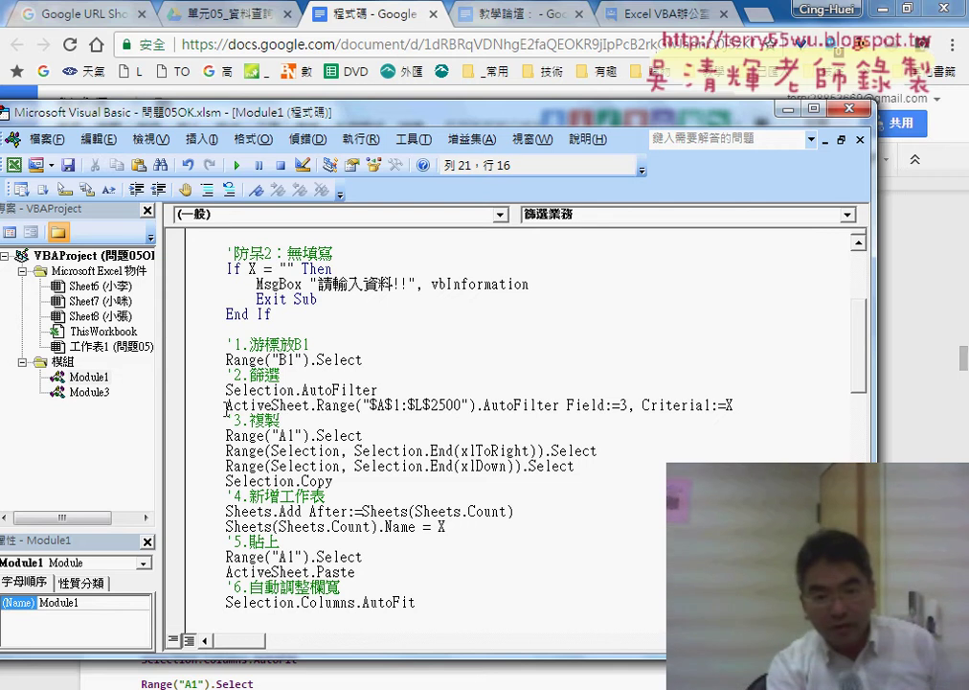
pyautogui.moveTo(227, 410); pyautogui.dragTo(287, 406)
pyautogui.click(271, 407)
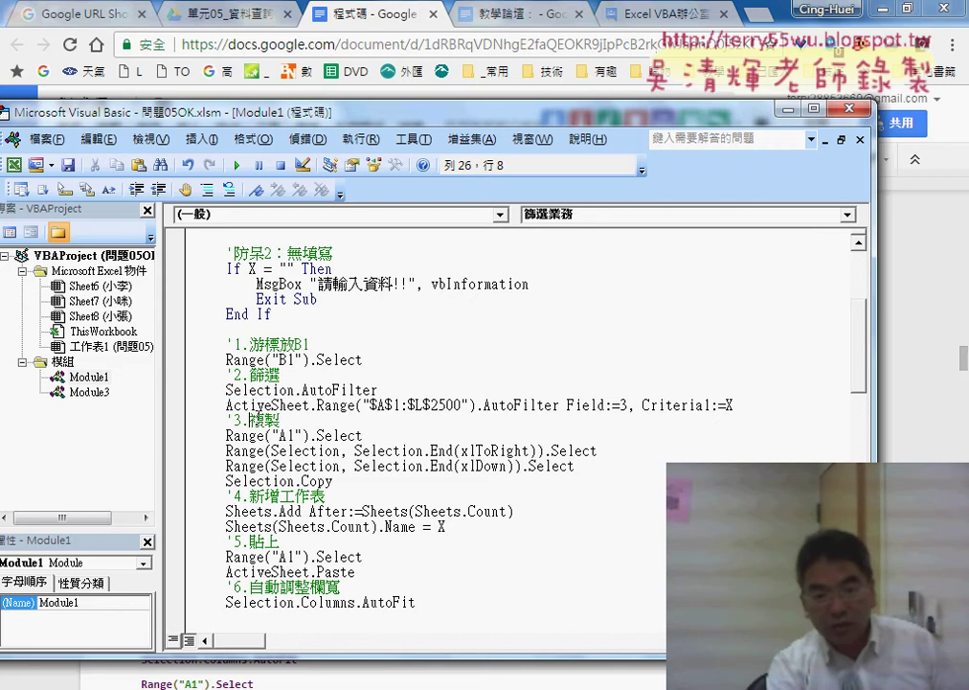
pyautogui.click(756, 406)
pyautogui.press('Return')
pyautogui.press('Return')
pyautogui.press('Up')
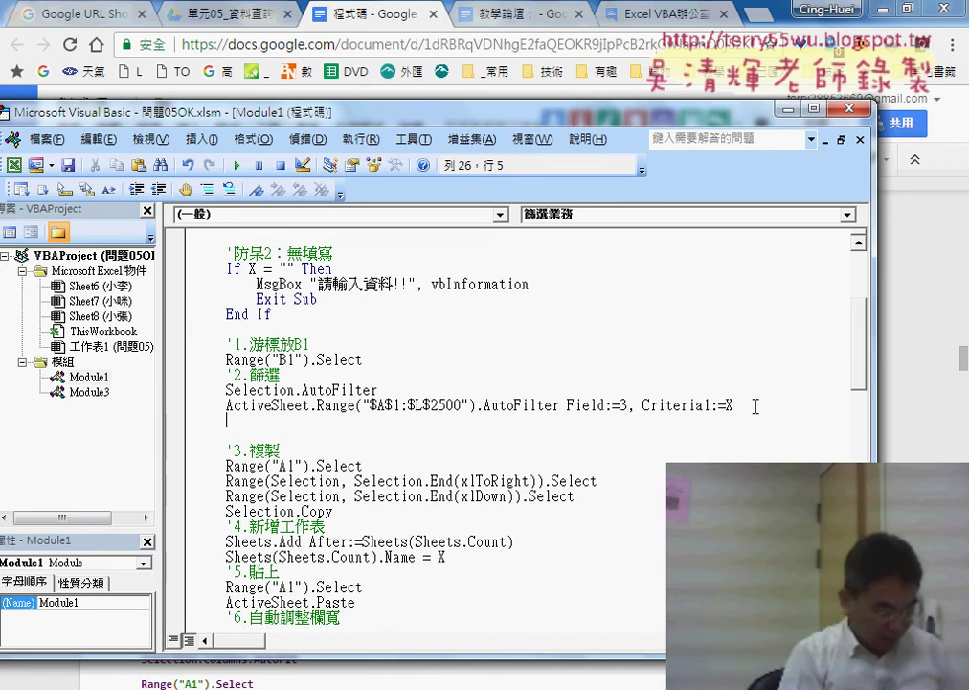
pyautogui.press('Return')
# Step: Paste the 防呆3 no-result check and remove the extra indent before its comment
pyautogui.hotkey('ctrl', 'v')
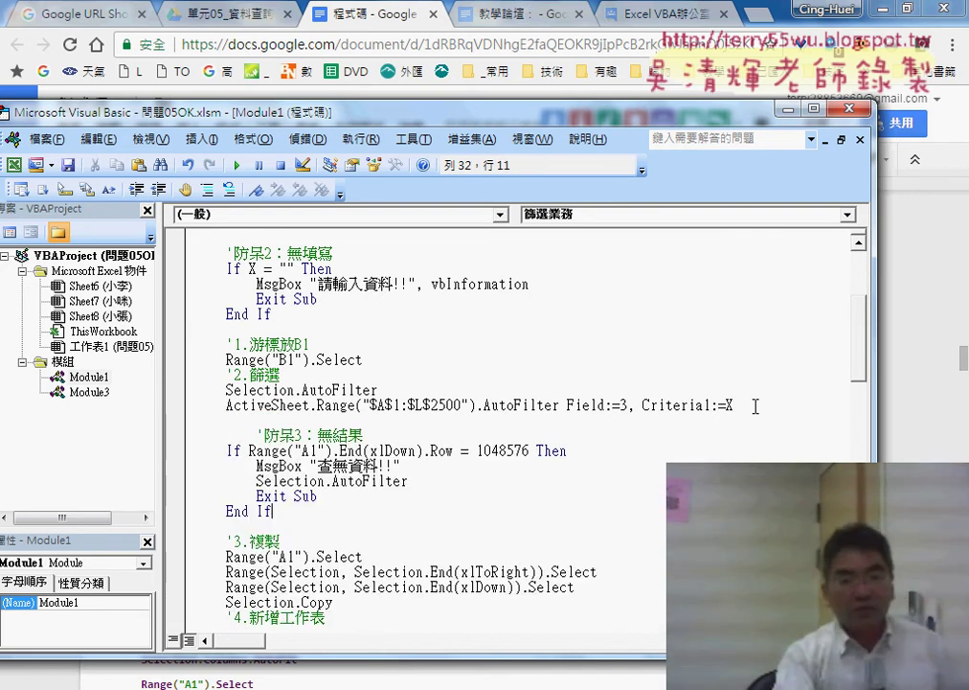
pyautogui.click(257, 435)
pyautogui.press('BackSpace')
pyautogui.press('BackSpace')
pyautogui.press('BackSpace')
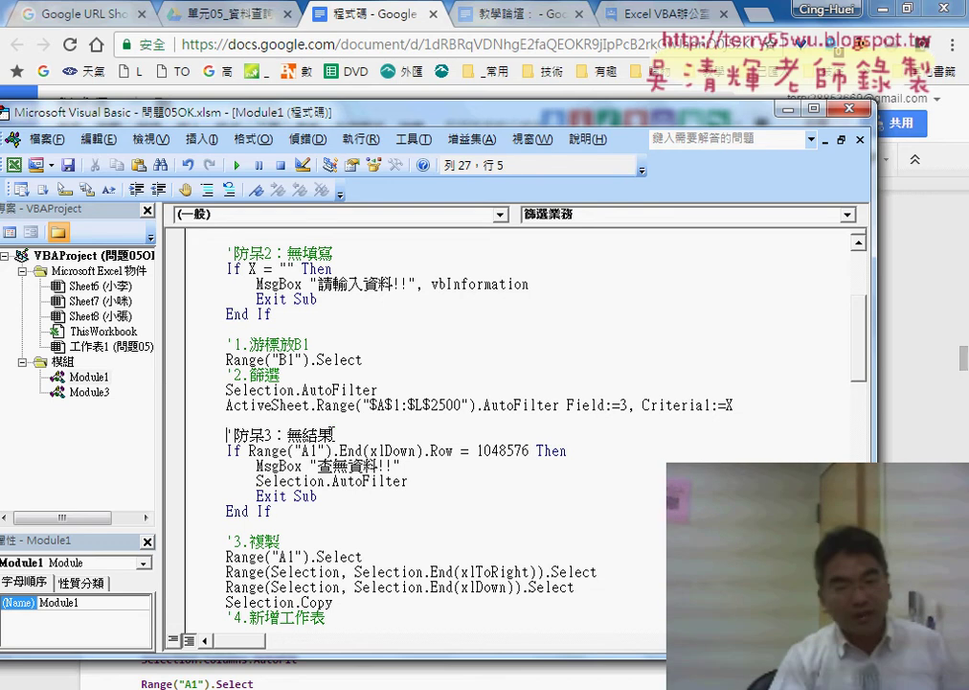
pyautogui.click(408, 528)
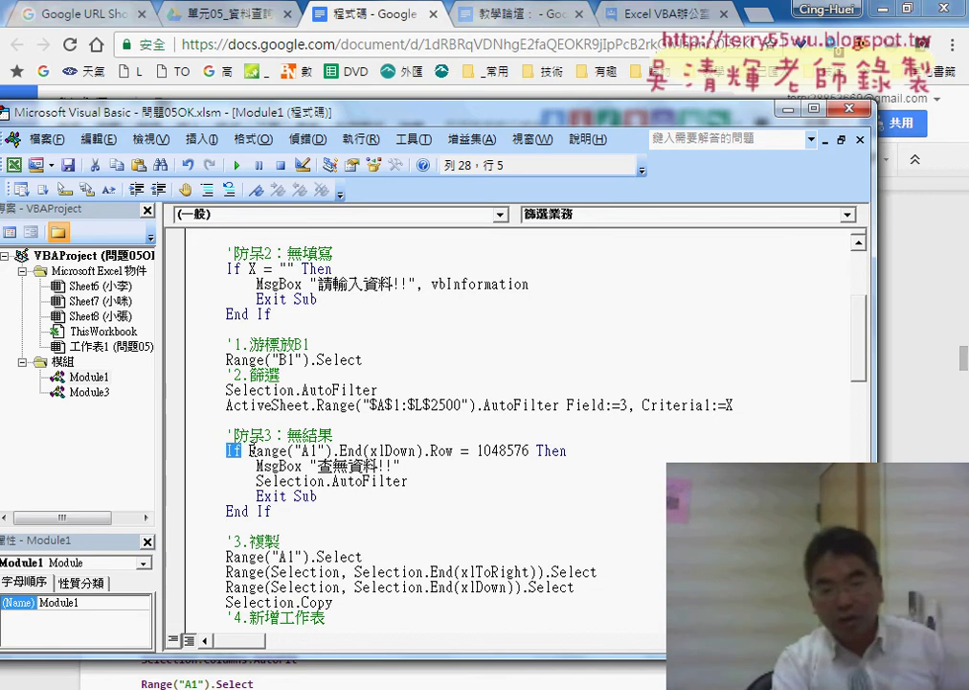
pyautogui.moveTo(251, 450); pyautogui.dragTo(362, 450)
# Step: Examine Range("A1").End(xlDown) and row number 1048576 in the condition, leaving it unchanged
pyautogui.click(342, 405)
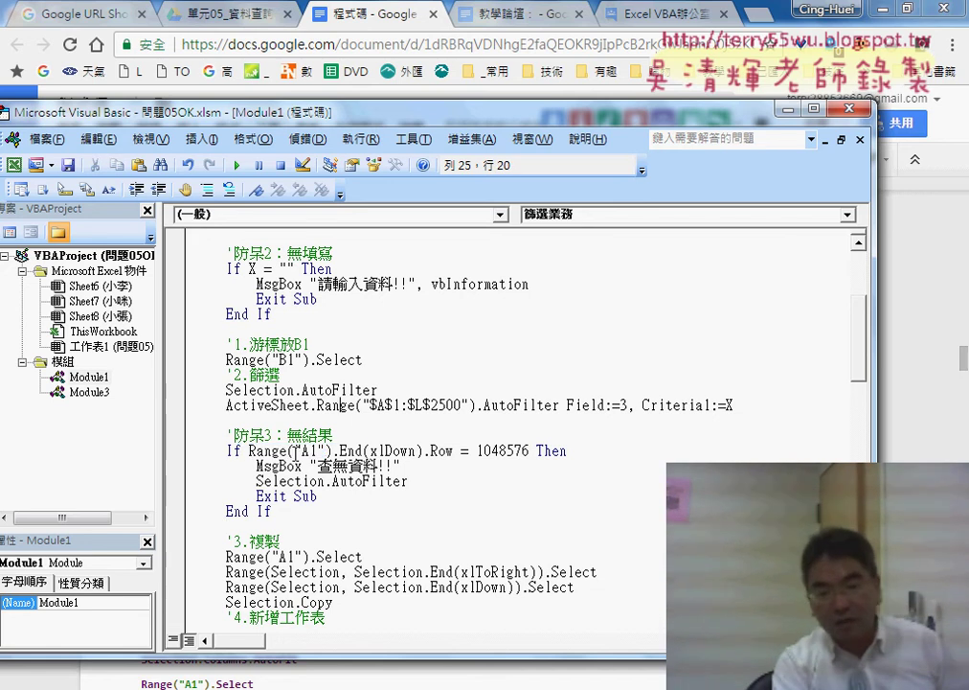
pyautogui.moveTo(251, 450); pyautogui.dragTo(501, 451)
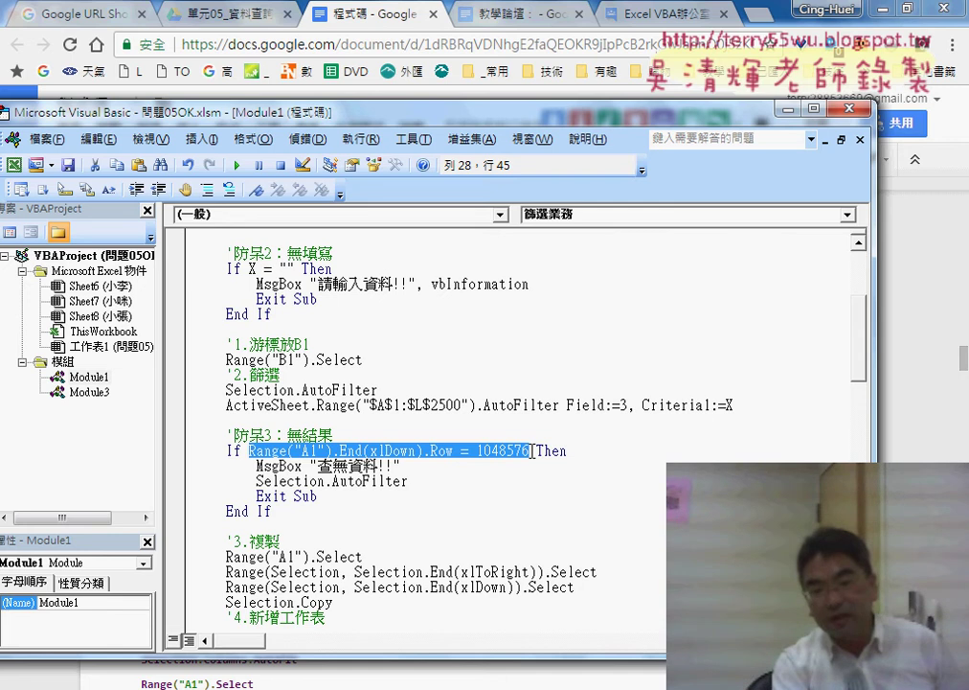
pyautogui.moveTo(530, 451); pyautogui.dragTo(476, 450)
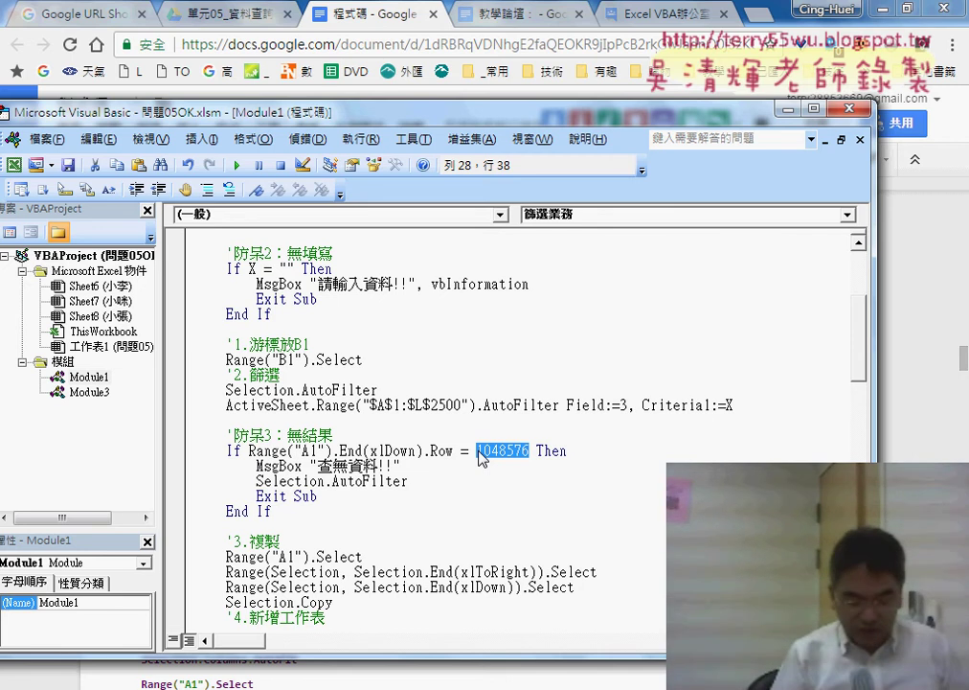
pyautogui.write('0')
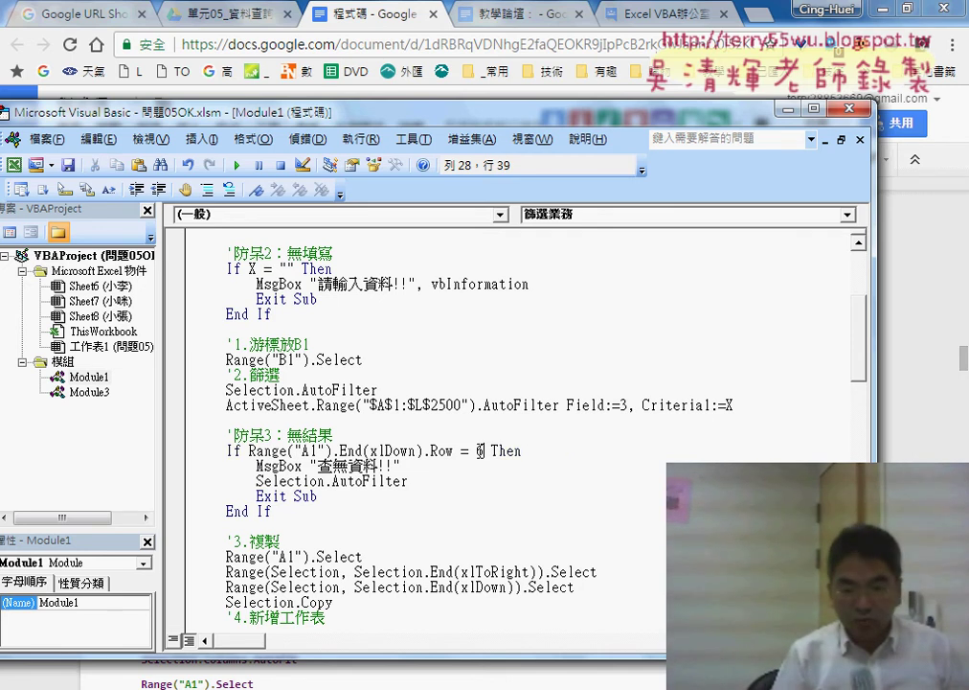
pyautogui.write('36')
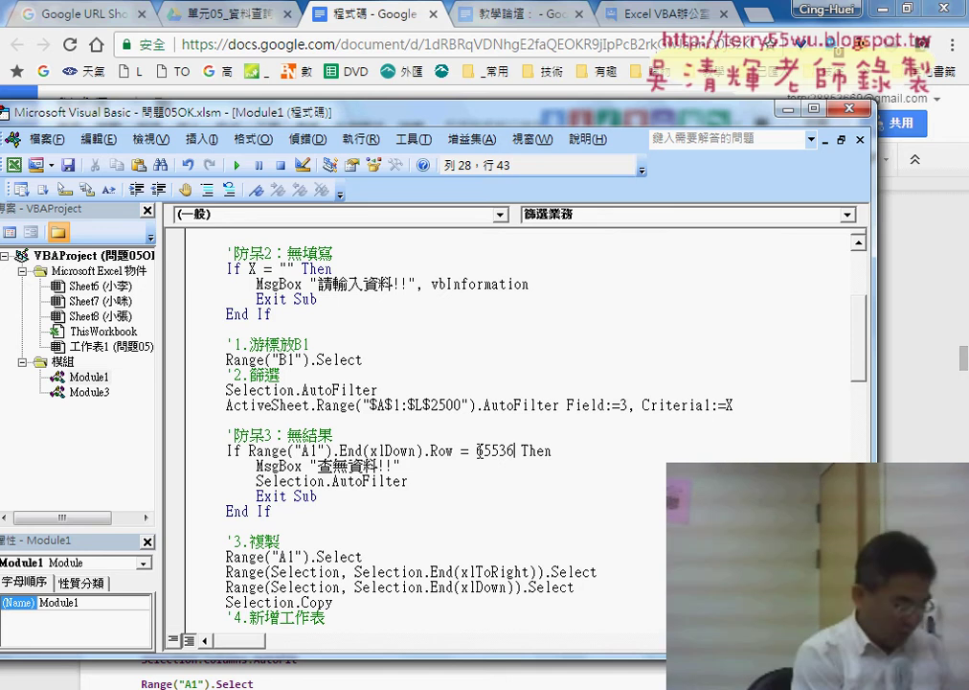
pyautogui.hotkey('ctrl', 'z')
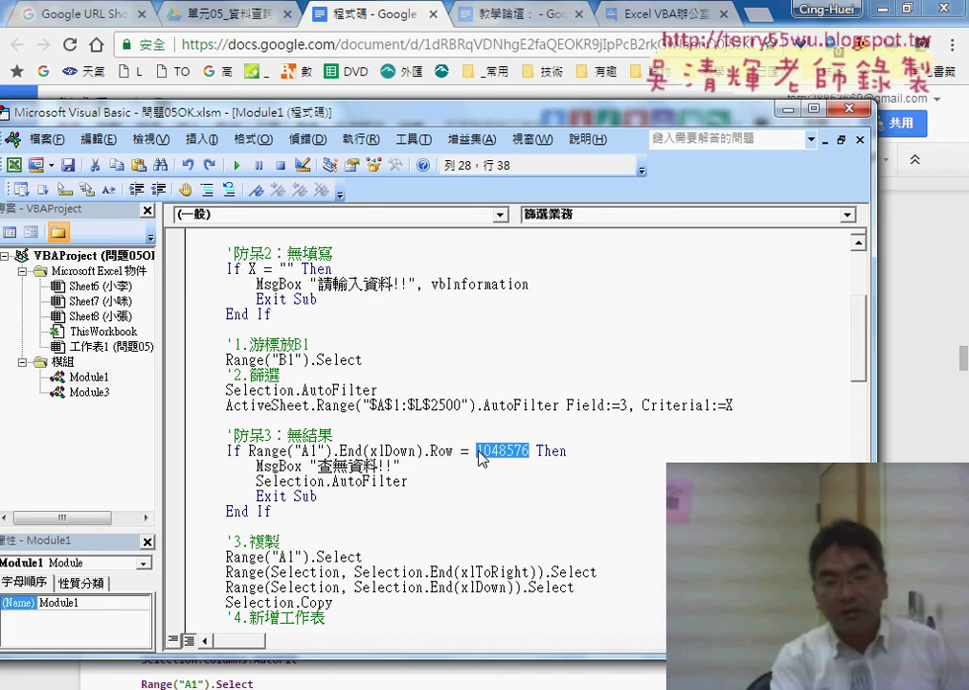
pyautogui.click(483, 484)
# Step: Add vbCritical as the style argument of the 查無資料!! MsgBox
pyautogui.moveTo(403, 465); pyautogui.dragTo(255, 465)
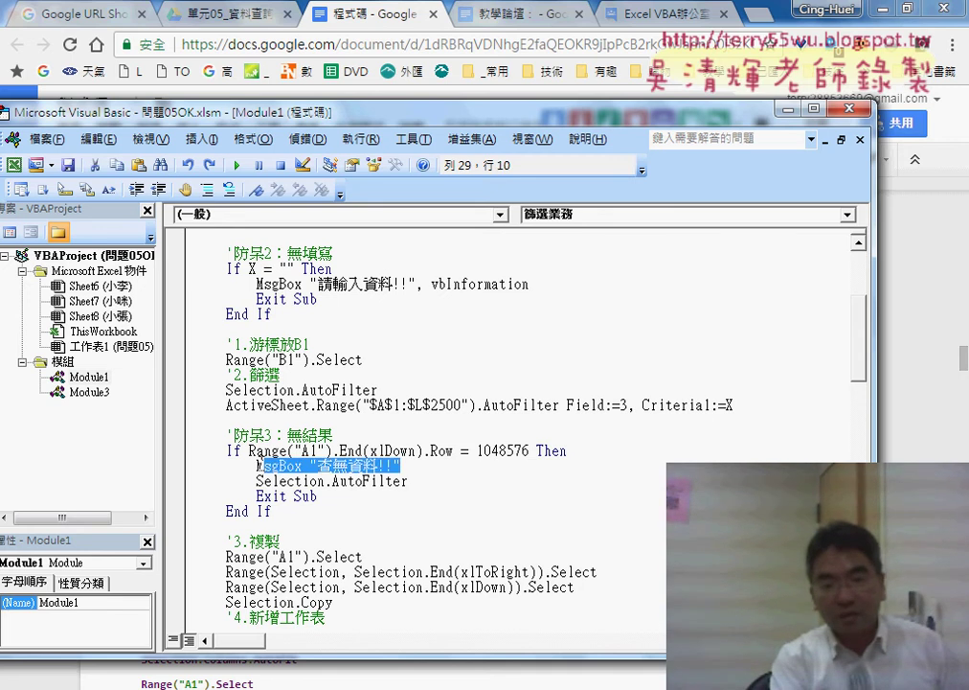
pyautogui.click(445, 466)
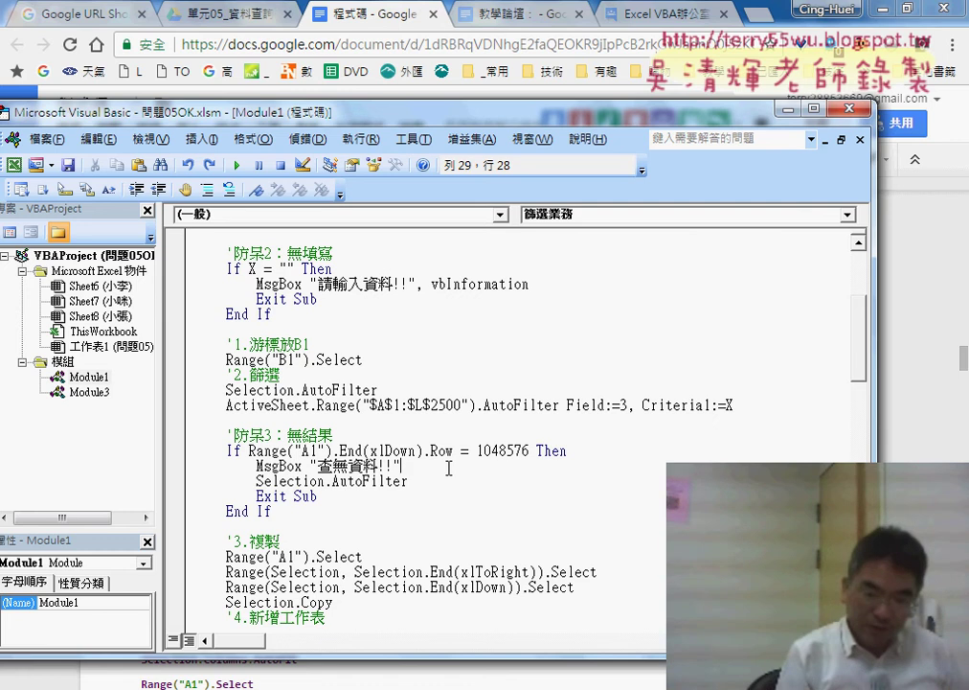
pyautogui.write(',')
pyautogui.press('Down')
pyautogui.press('Down')
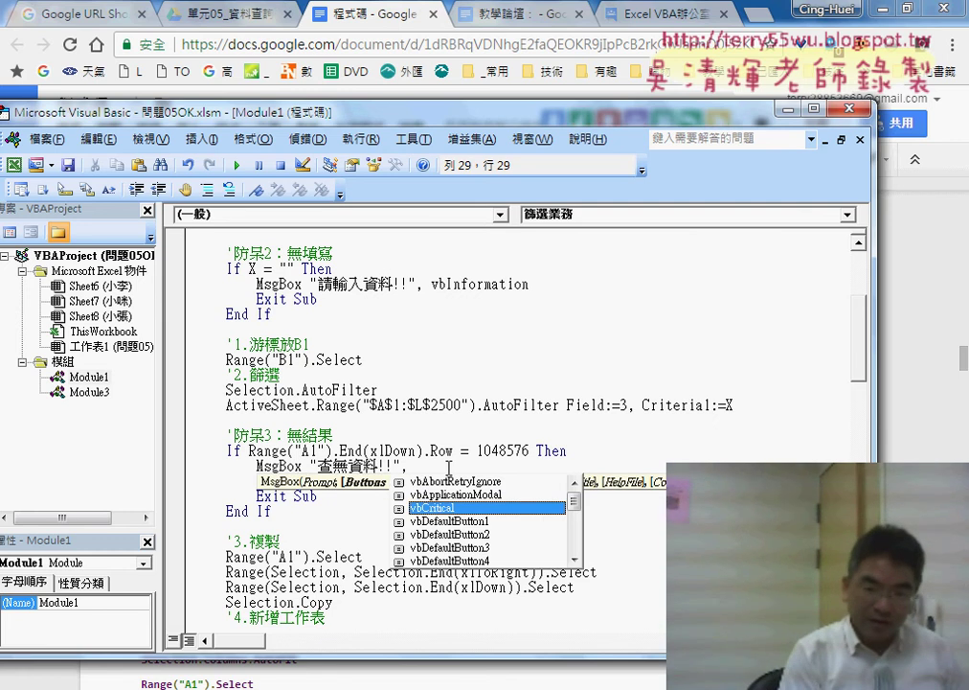
pyautogui.press('space')
pyautogui.press('Return')
pyautogui.write('Selection.AutoFilter')
pyautogui.click(368, 543)
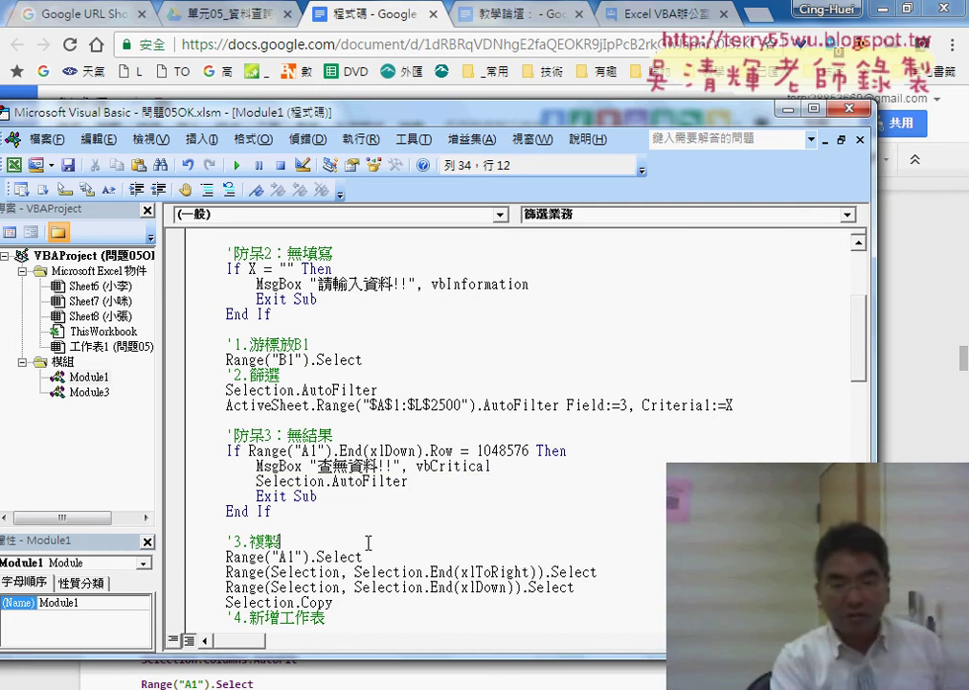
# Step: Point out the Selection.AutoFilter line, then minimize the Visual Basic Editor
pyautogui.moveTo(258, 481); pyautogui.dragTo(412, 481)
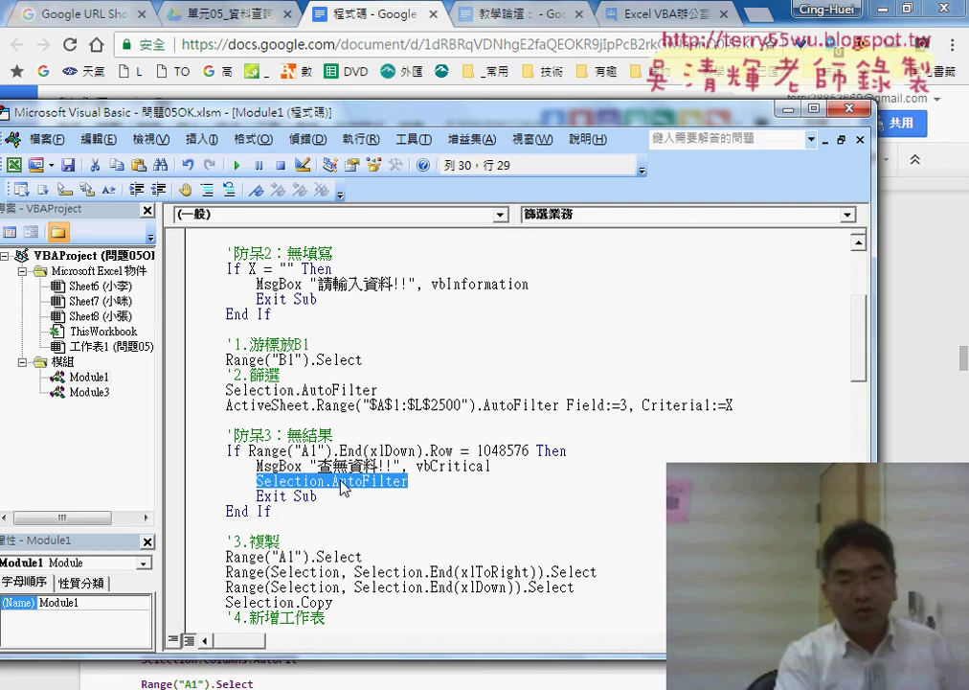
pyautogui.click(319, 496)
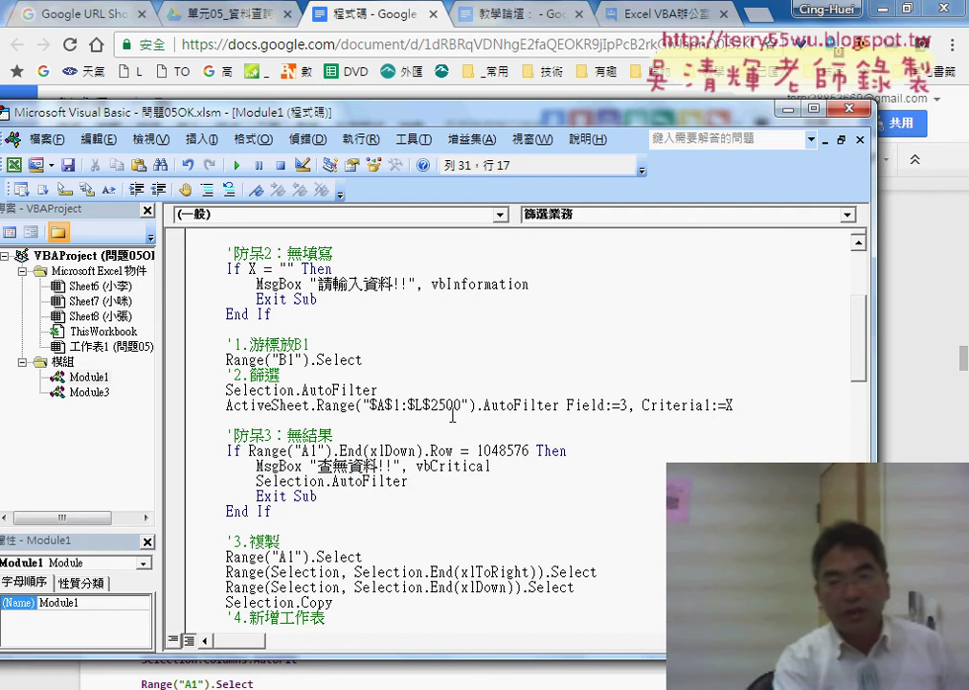
pyautogui.click(788, 112)
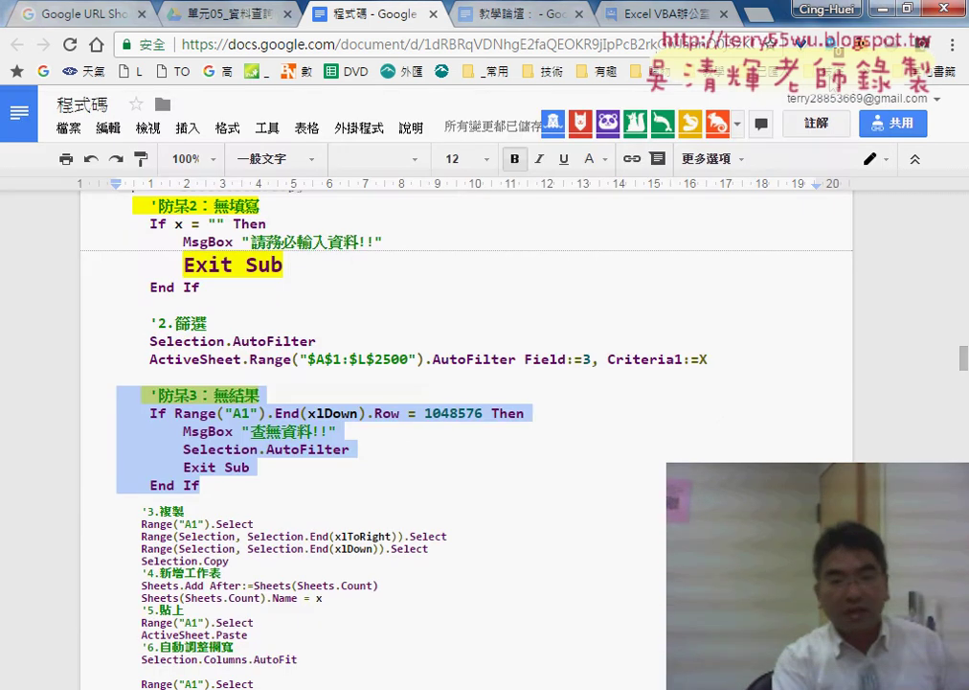
# Step: Run 篩選業務 in Excel and submit a salesperson name that isn't in the data
pyautogui.hotkey('alt', 'Tab')
pyautogui.click(860, 208)
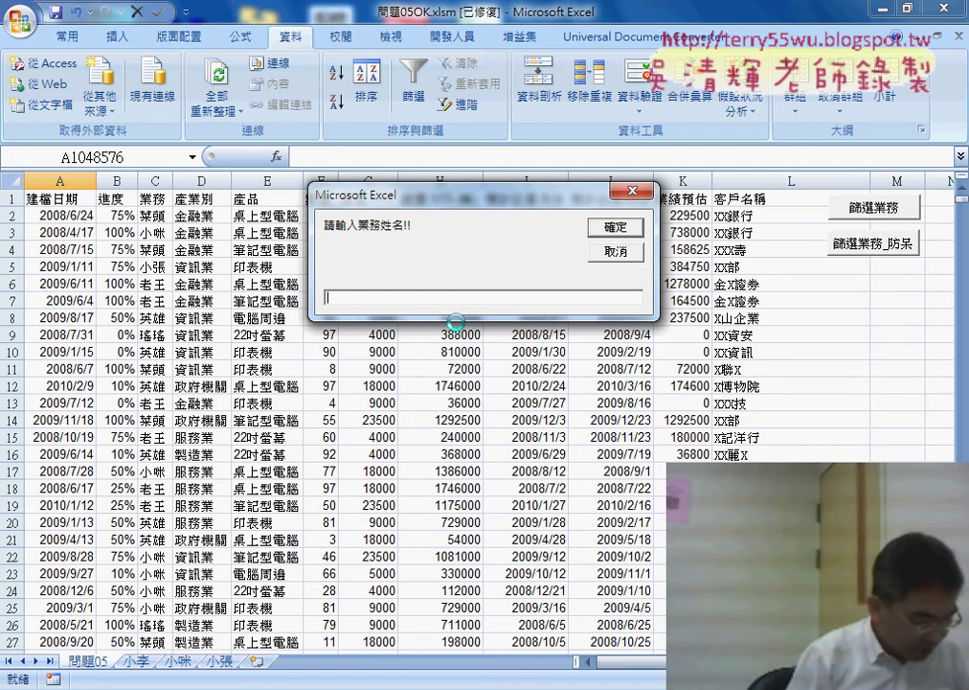
pyautogui.write('ce')
pyautogui.press('BackSpace')
pyautogui.press('BackSpace')
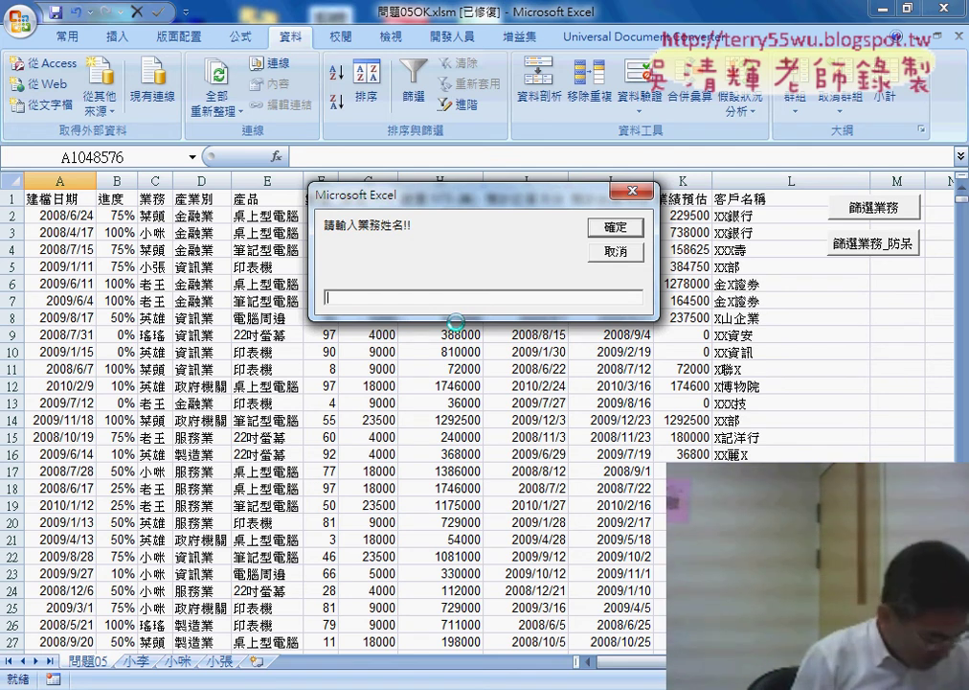
pyautogui.write('vu')
pyautogui.write('小')
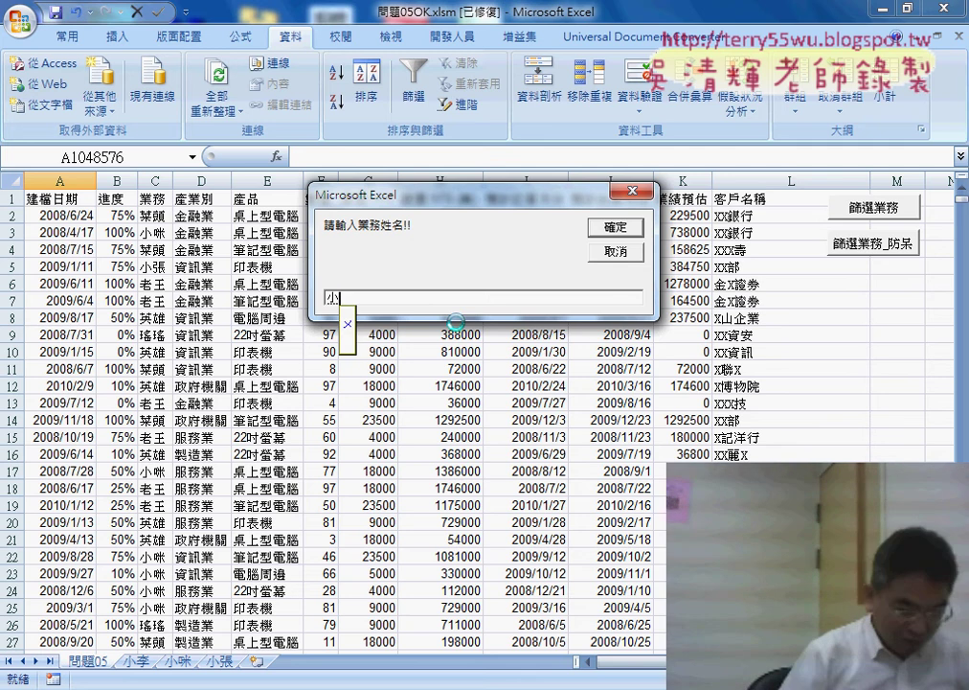
pyautogui.write('王')
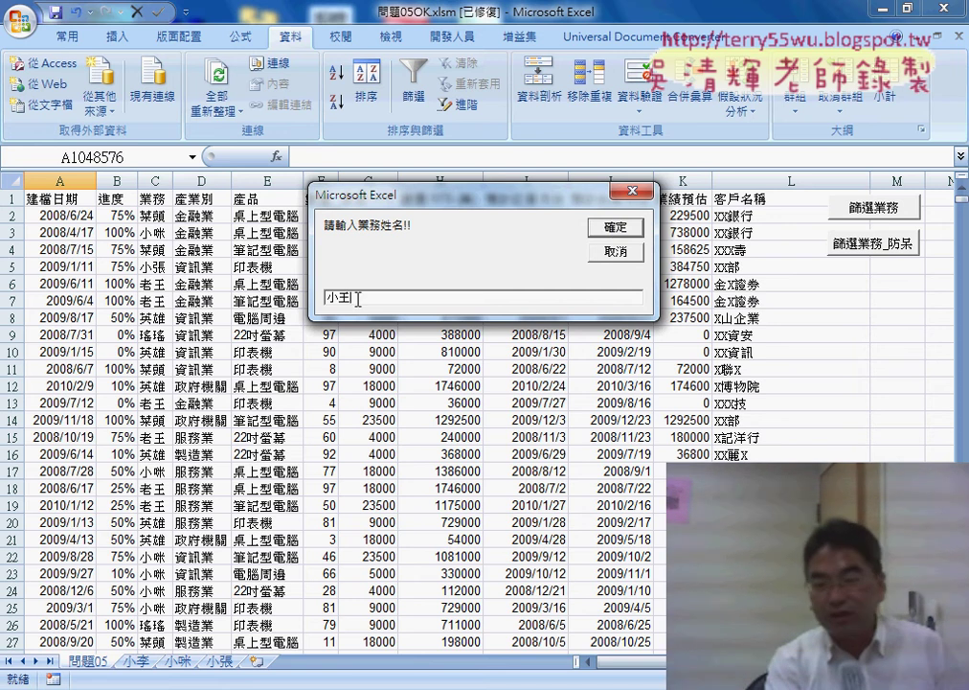
pyautogui.click(616, 228)
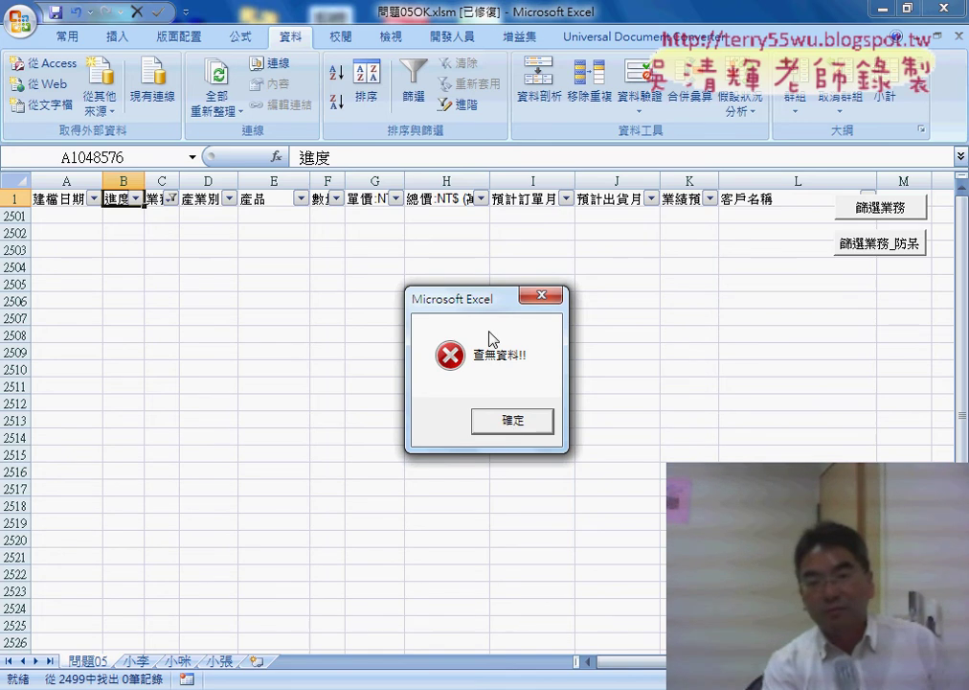
# Step: Dismiss the 查無資料!! alert with 確定 so the filter is removed
pyautogui.click(520, 421)
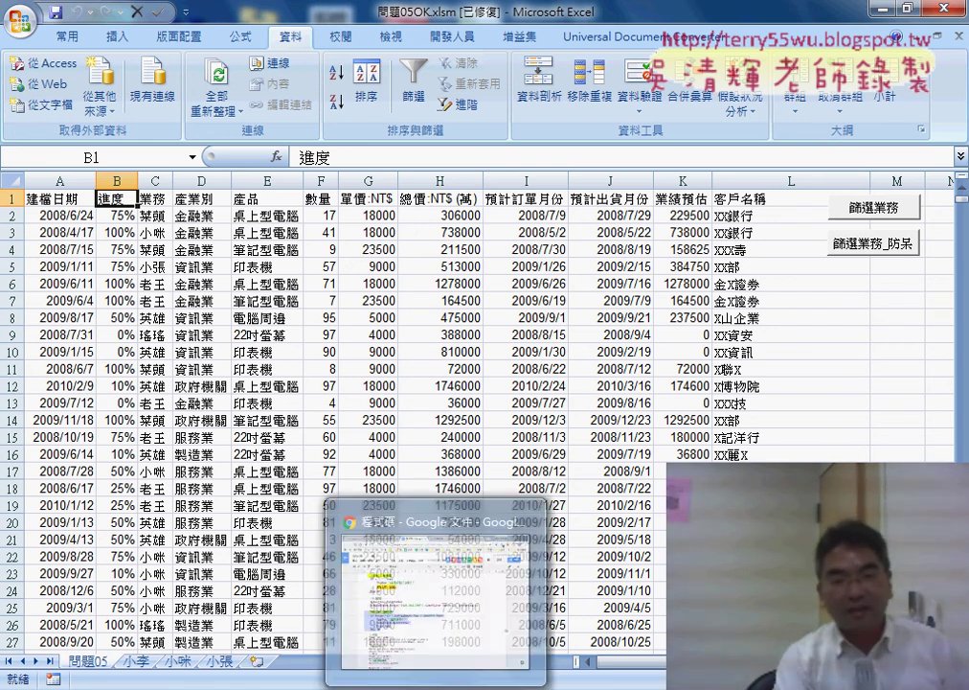
# Step: Return to the Google Docs notes and scroll up to the 避免程式錯誤的三種防呆判斷 section
pyautogui.click(435, 638)
pyautogui.scroll(5, 430, 610)
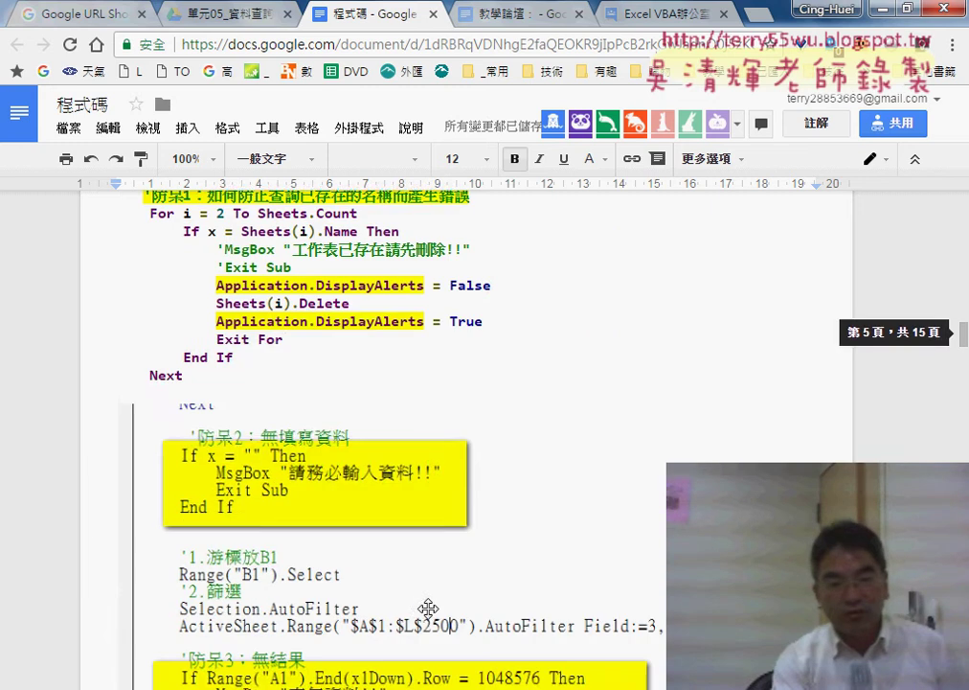
pyautogui.scroll(4, 430, 610)
pyautogui.scroll(1, 430, 609)
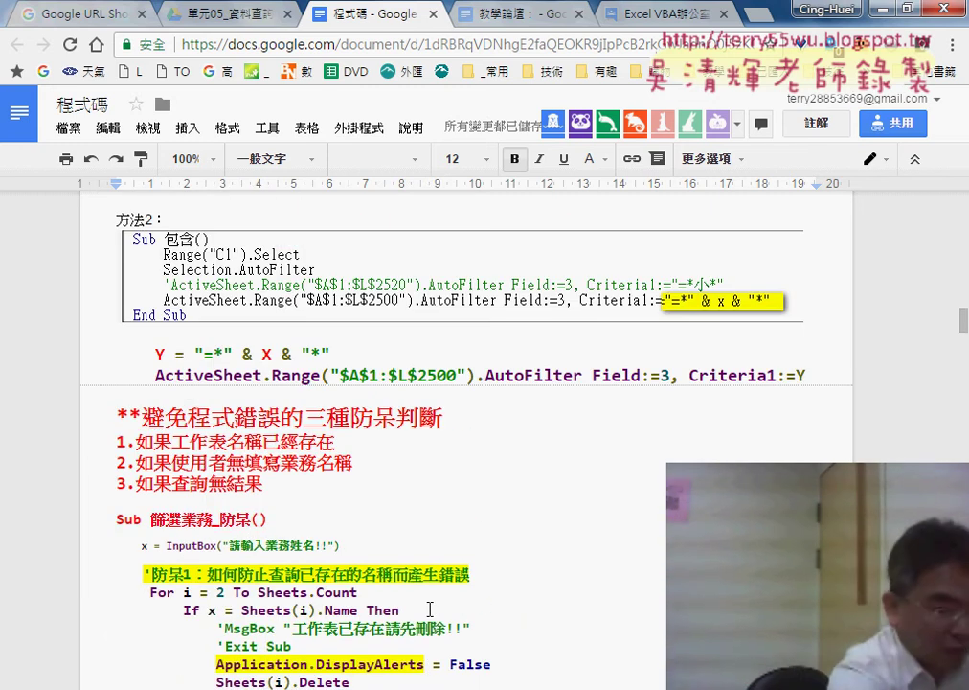